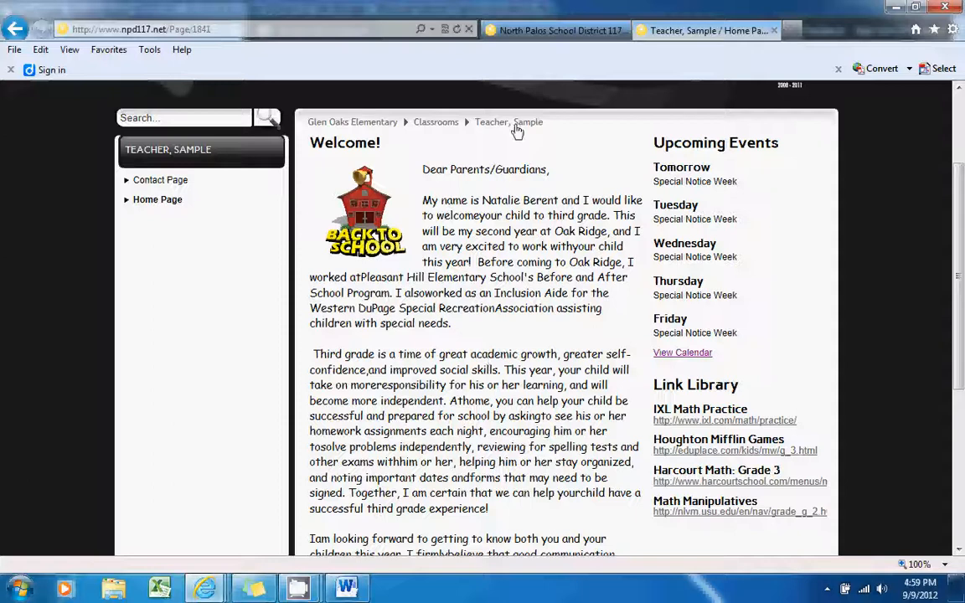
# - Open the Site Manager from the district site and add a 'Teacher Home Page - Multiple Apps (Default)' page named Home Page
pyautogui.click(529, 33)
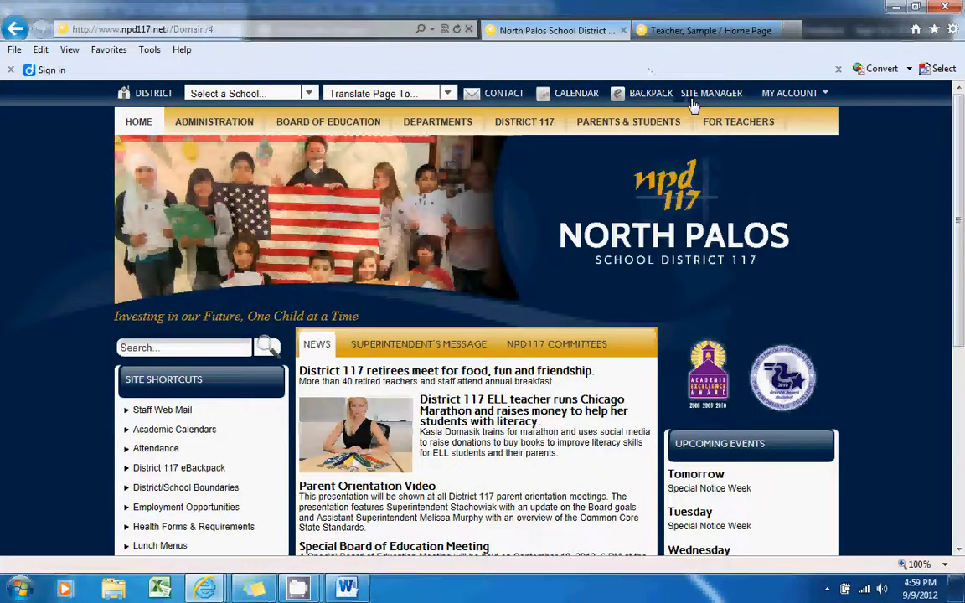
pyautogui.click(693, 94)
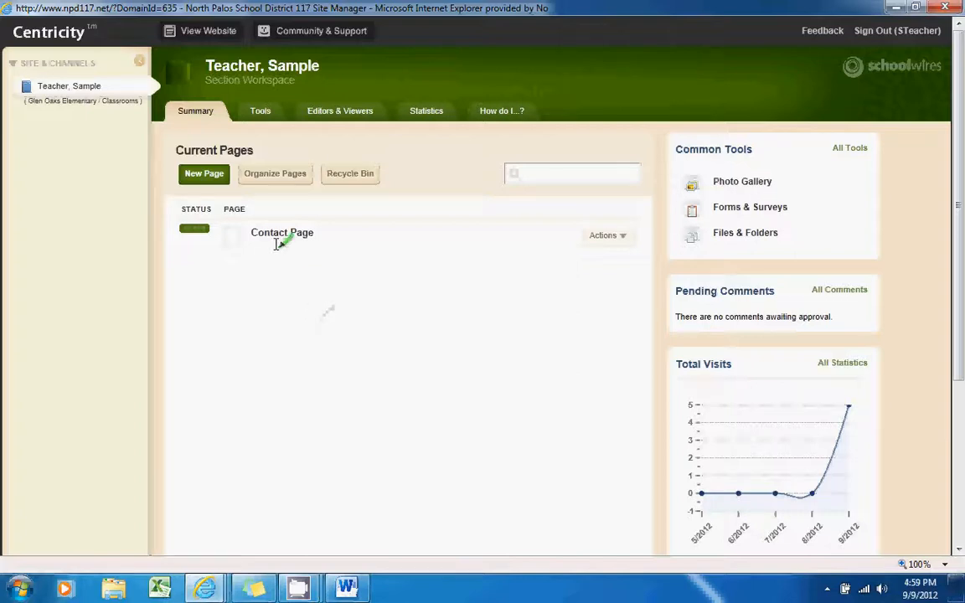
pyautogui.click(207, 174)
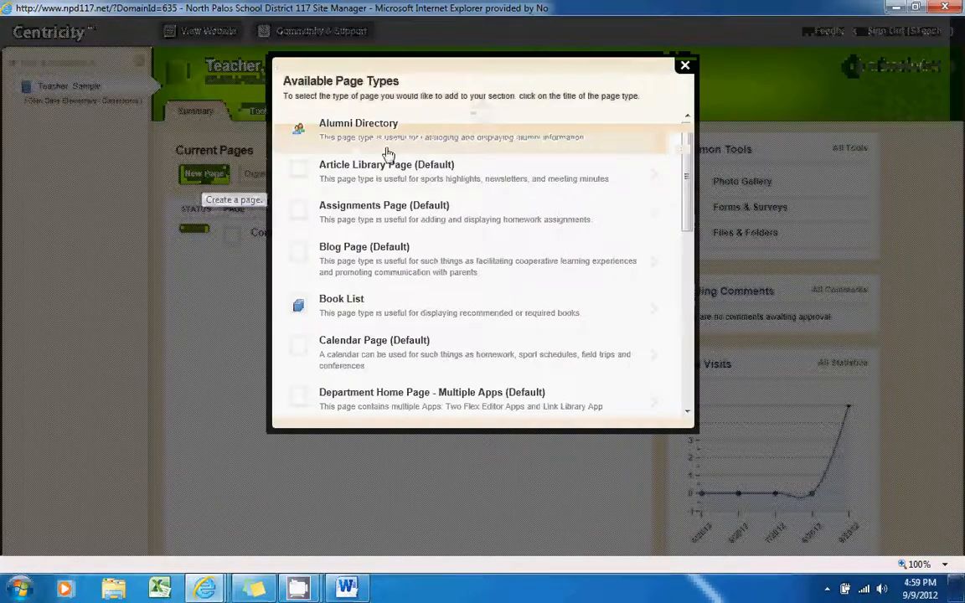
pyautogui.moveTo(690, 167); pyautogui.dragTo(689, 362)
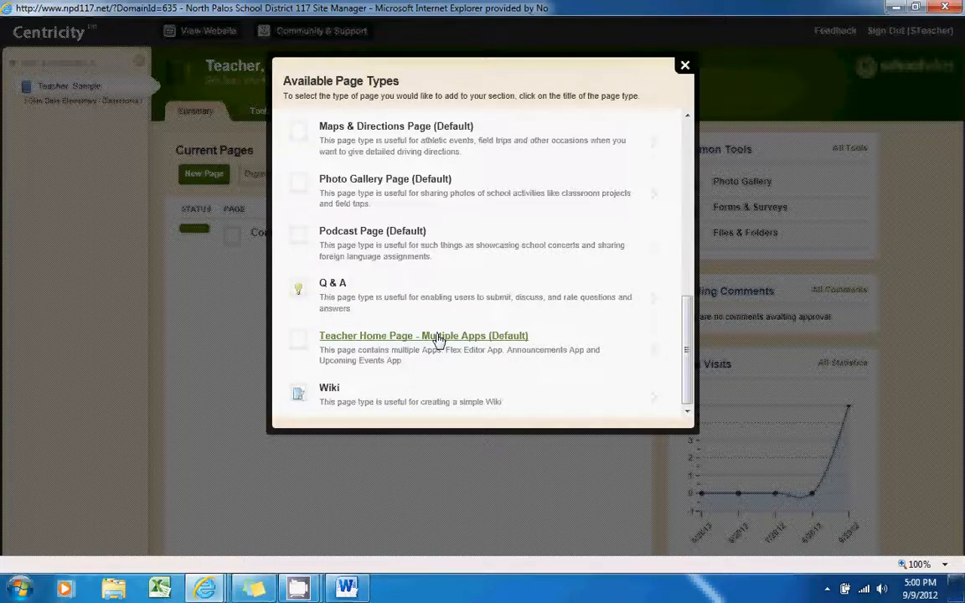
pyautogui.click(439, 338)
pyautogui.click(381, 189)
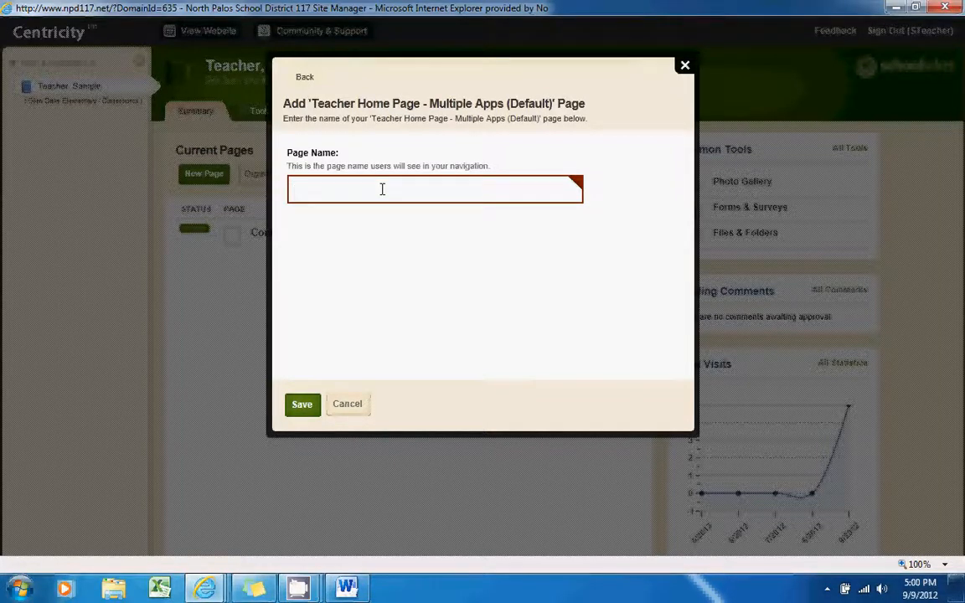
pyautogui.write('Home Page')
pyautogui.click(298, 408)
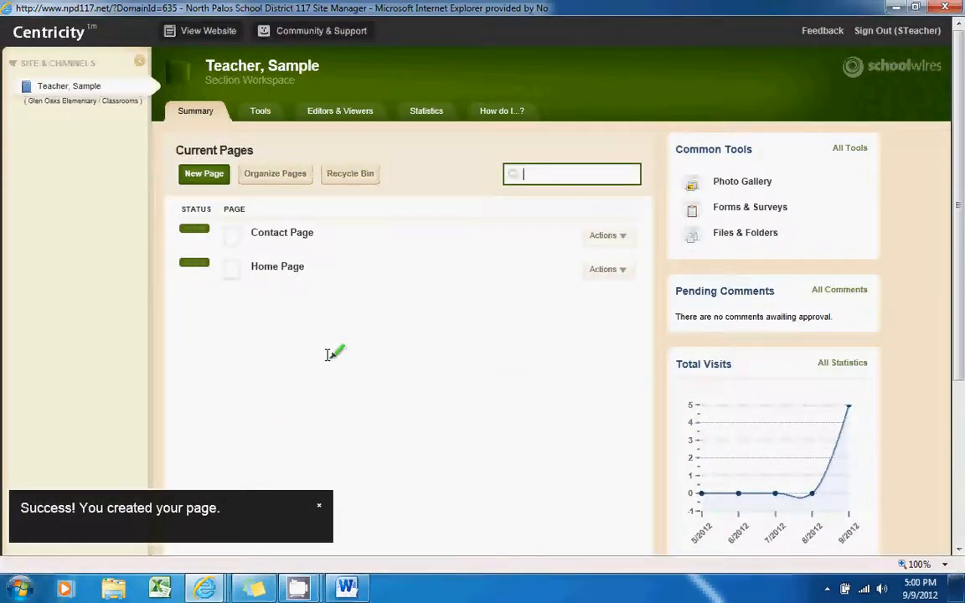
# - Open the new Home Page for editing and enter design mode for its apps and layout
pyautogui.click(275, 277)
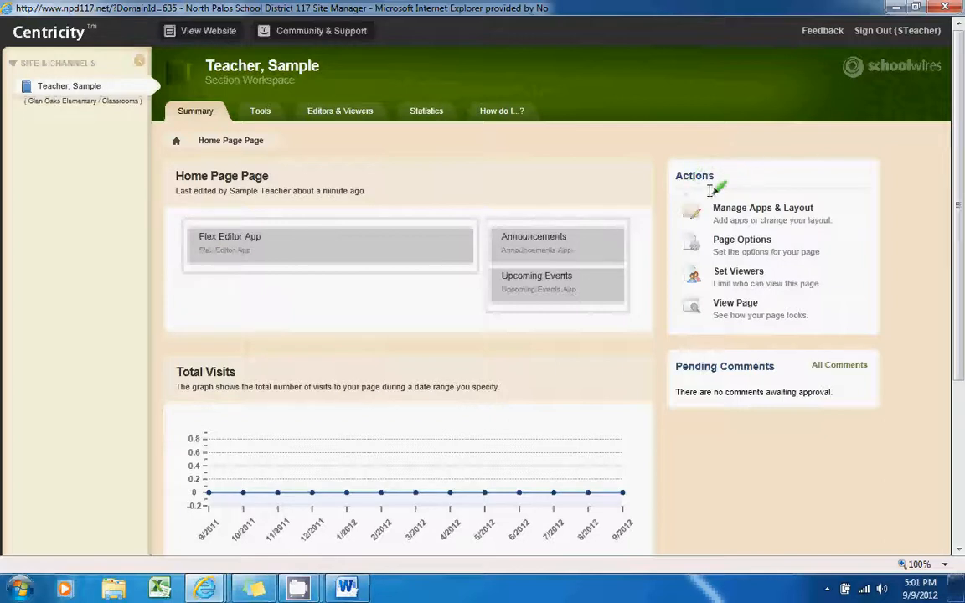
pyautogui.click(745, 213)
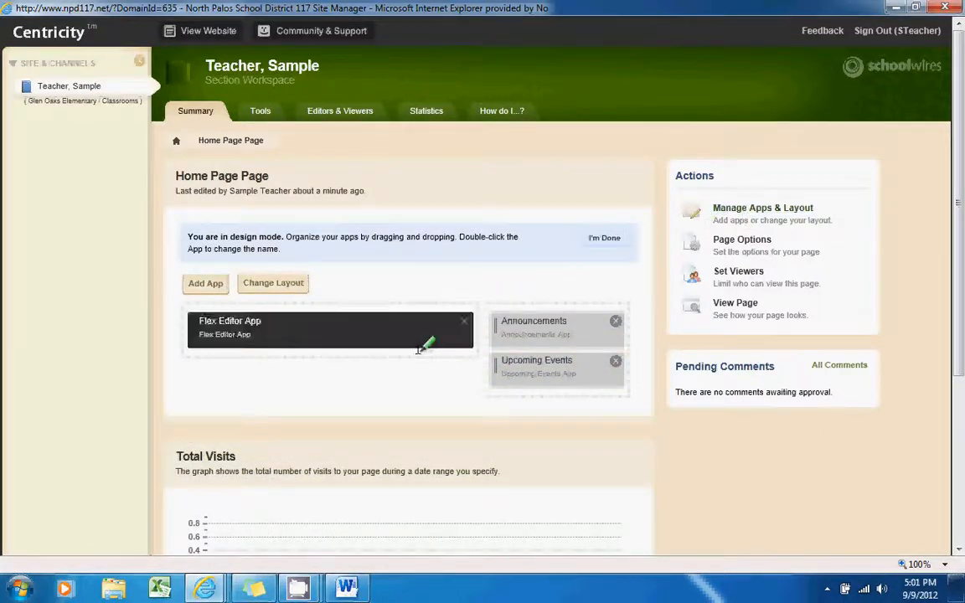
# - Try moving the Announcements app into the wide column with the Flex Editor App, and return it to the sidebar above Upcoming Events
pyautogui.moveTo(520, 338); pyautogui.dragTo(293, 329)
pyautogui.moveTo(286, 371); pyautogui.dragTo(334, 300)
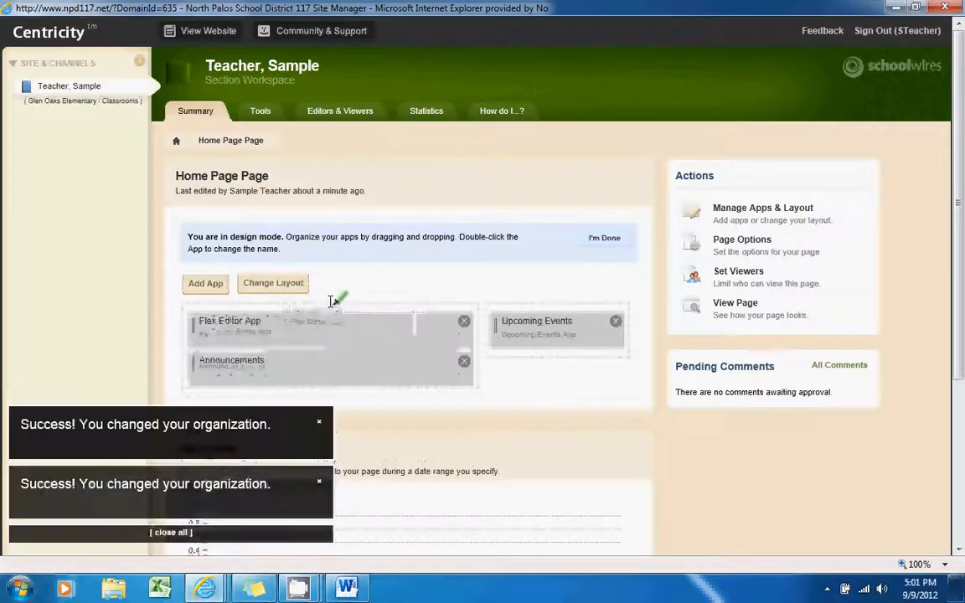
pyautogui.moveTo(308, 366); pyautogui.dragTo(578, 325)
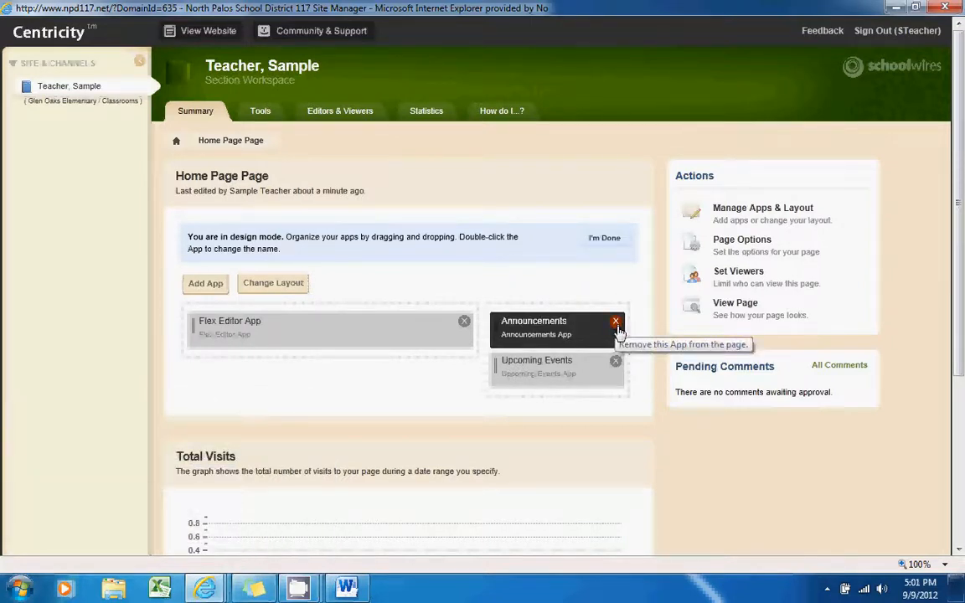
# - Remove the Announcements app from the Home Page layout
pyautogui.click(616, 323)
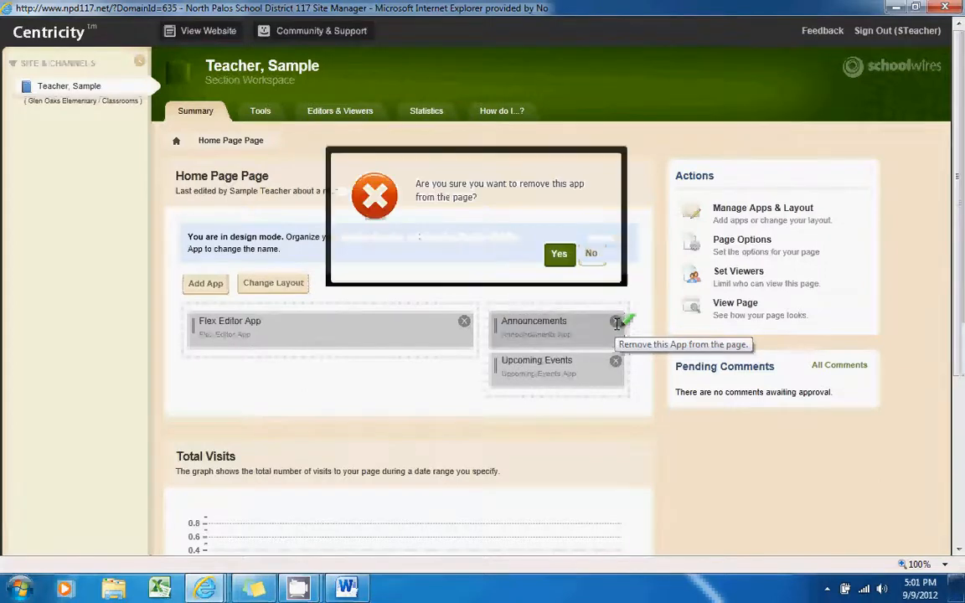
pyautogui.click(556, 255)
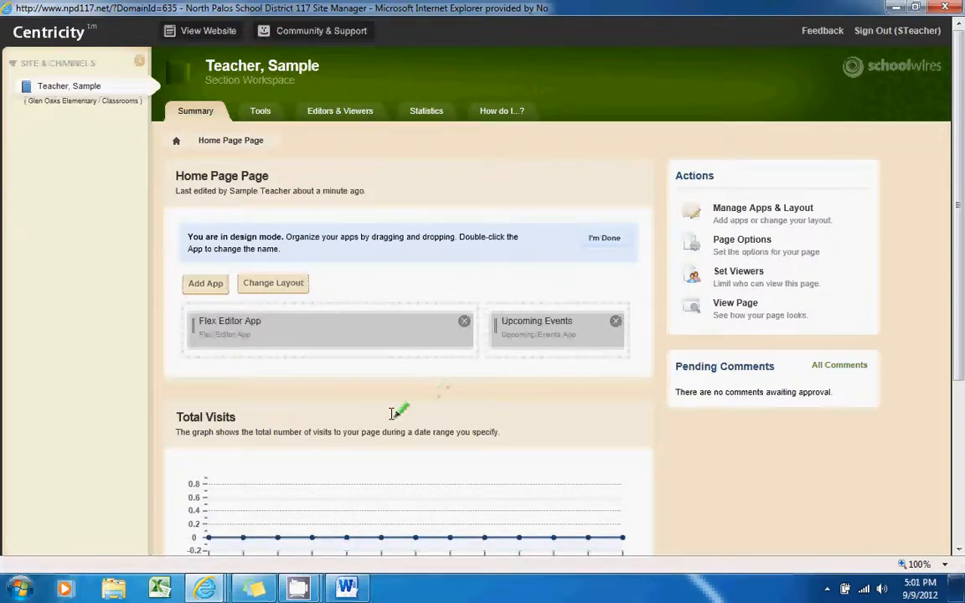
# - Add a Link Library App named Link Library to the page and place it above Upcoming Events in the narrow column
pyautogui.click(205, 284)
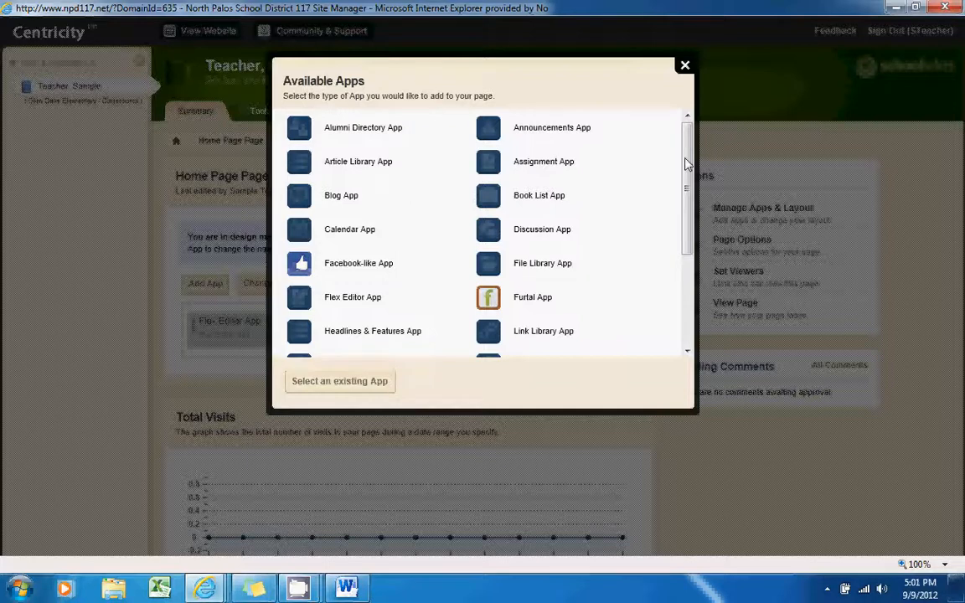
pyautogui.moveTo(685, 163); pyautogui.dragTo(686, 137)
pyautogui.moveTo(686, 137); pyautogui.dragTo(685, 233)
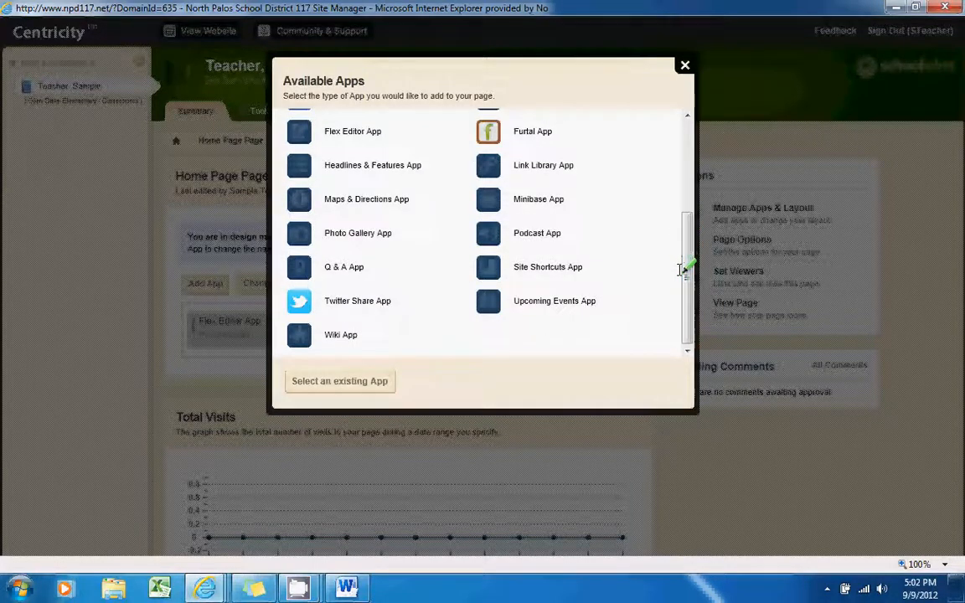
pyautogui.moveTo(688, 272)
pyautogui.mouseDown()
pyautogui.moveTo(687, 238)
pyautogui.moveTo(687, 251)
pyautogui.mouseUp()
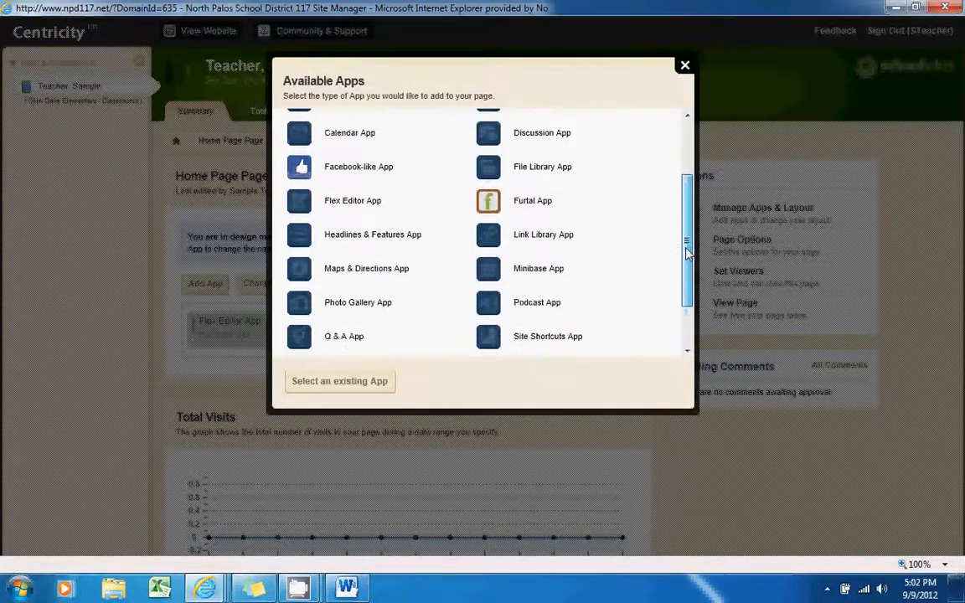
pyautogui.click(552, 238)
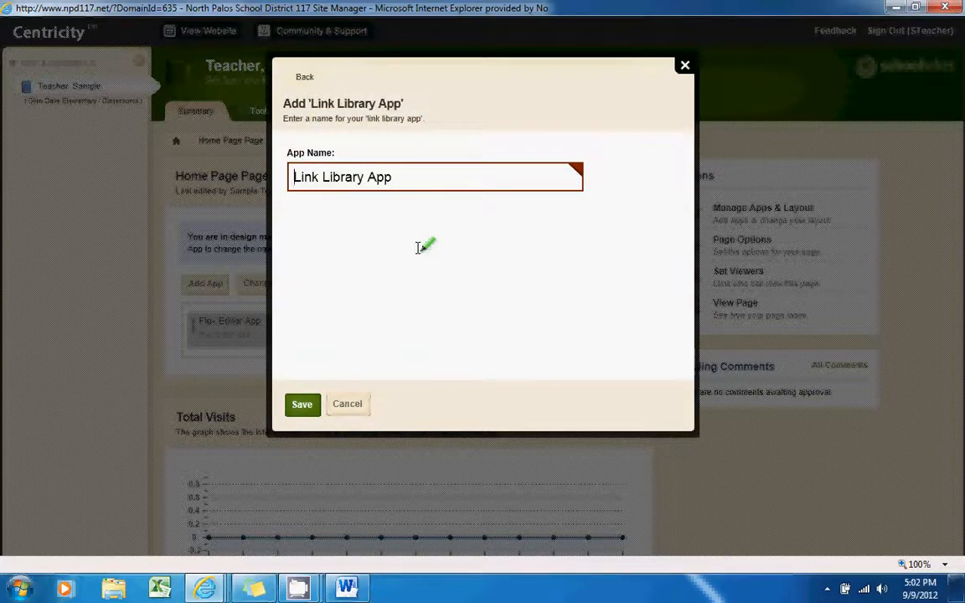
pyautogui.moveTo(365, 177); pyautogui.dragTo(390, 182)
pyautogui.press('BackSpace')
pyautogui.click(302, 406)
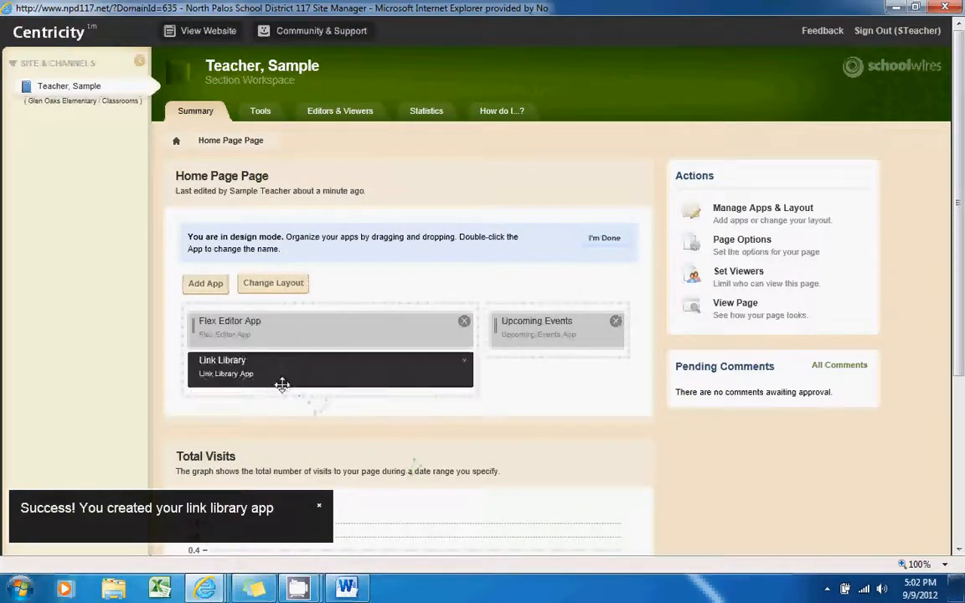
pyautogui.moveTo(280, 378); pyautogui.dragTo(575, 329)
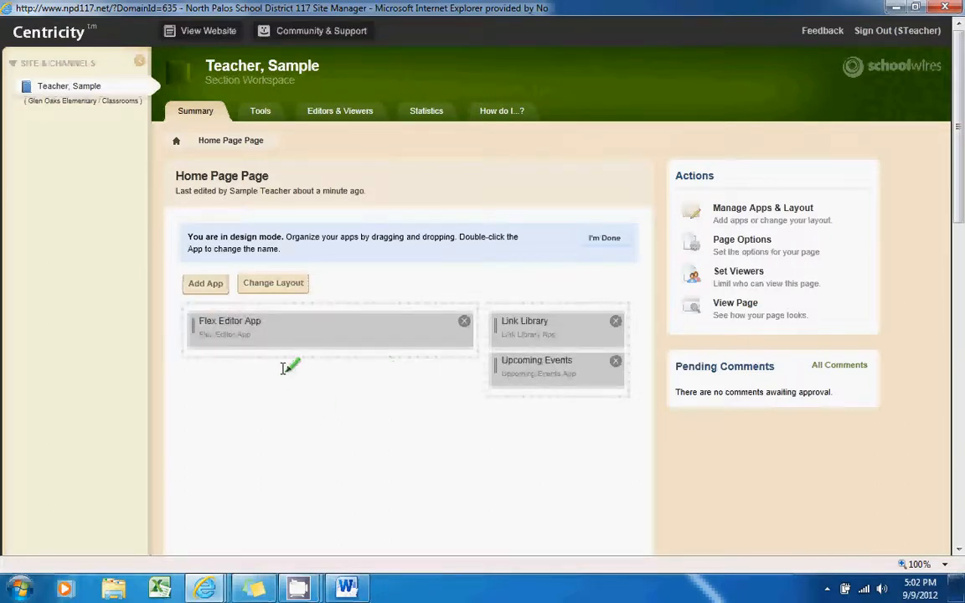
# - Apply the Right Sidebar (Simple) layout to the page and leave design mode
pyautogui.click(273, 284)
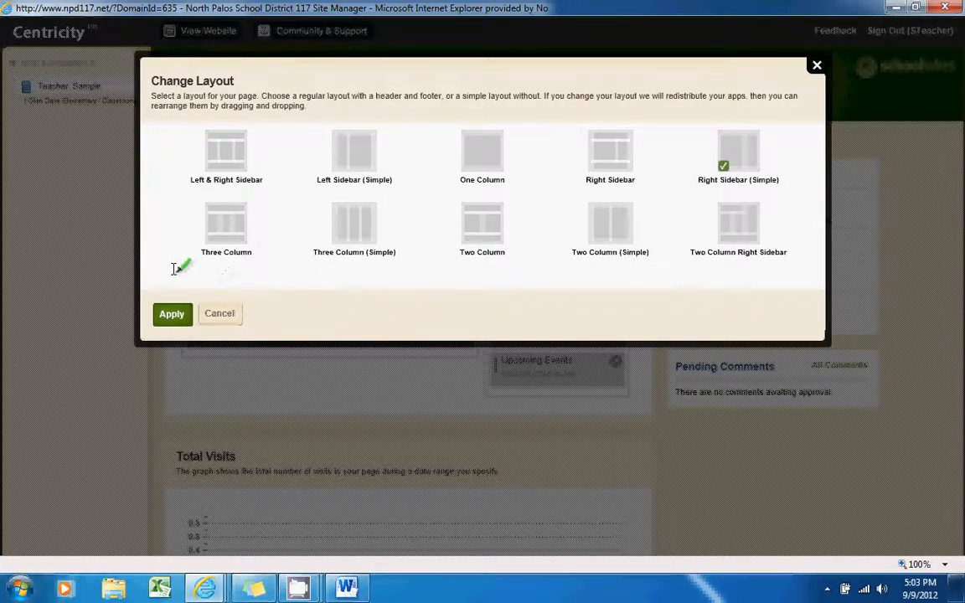
pyautogui.click(172, 314)
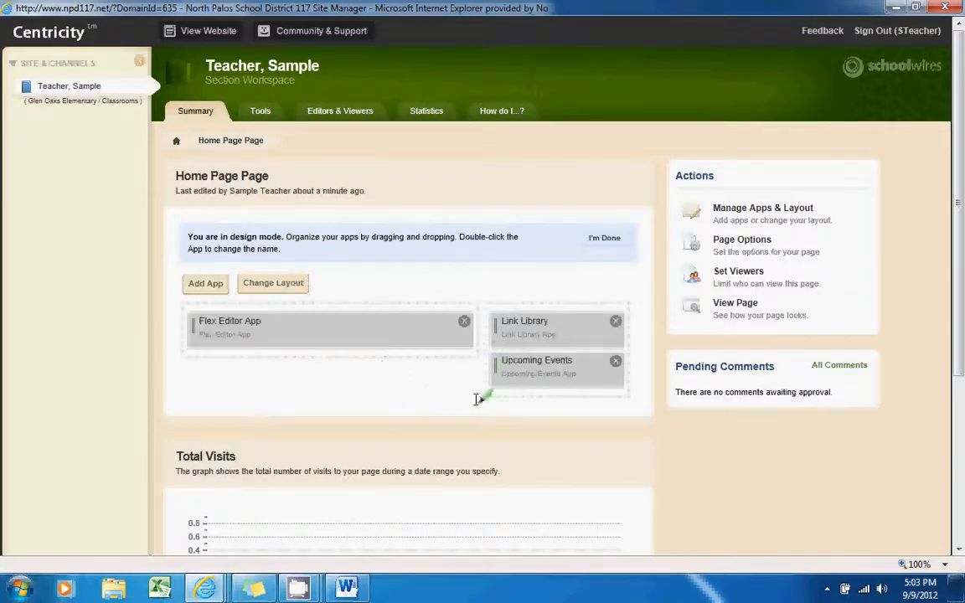
pyautogui.click(603, 239)
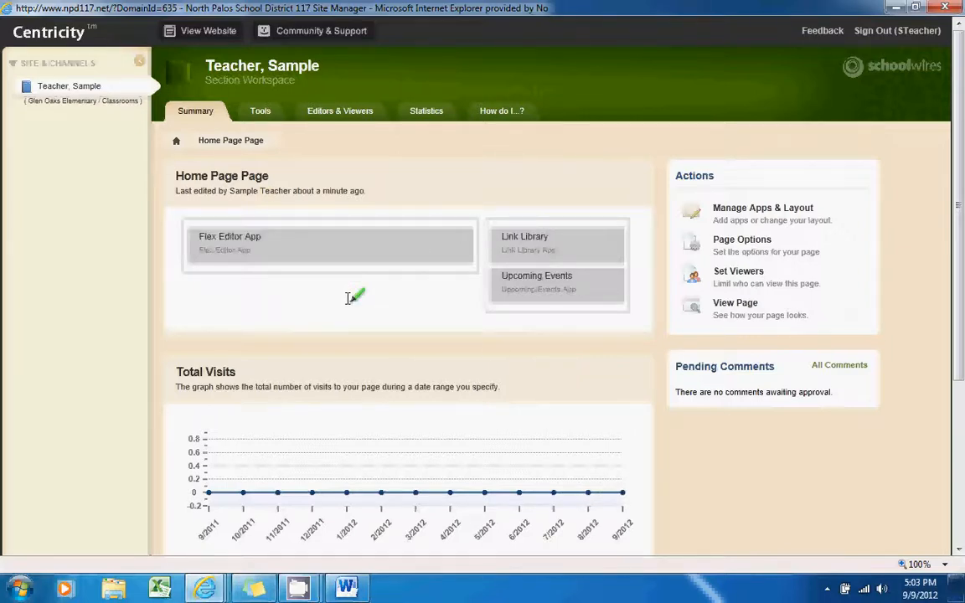
# - Open the Flex Editor App, rename it Welcome!, and set its name to show on the page
pyautogui.click(319, 261)
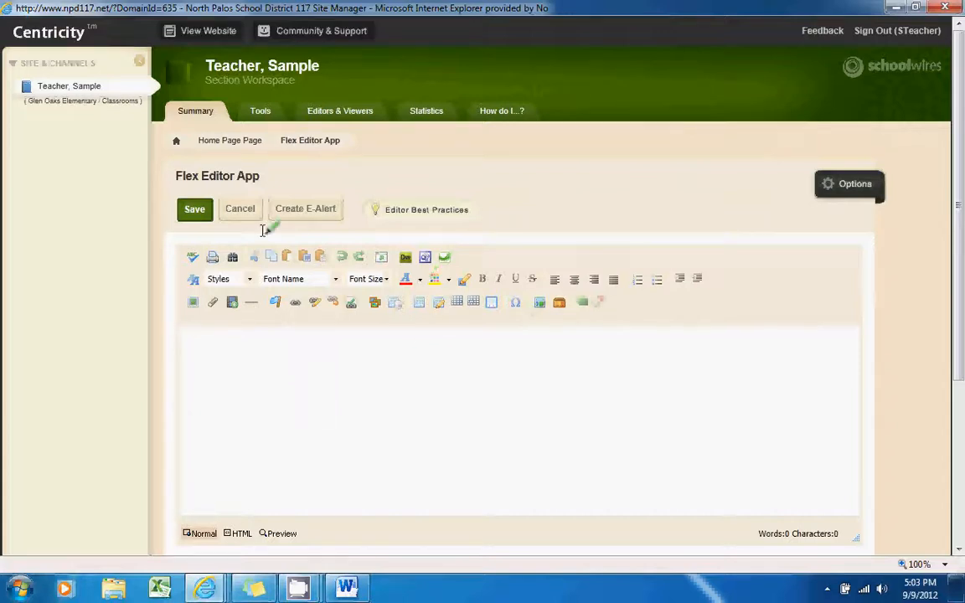
pyautogui.click(844, 188)
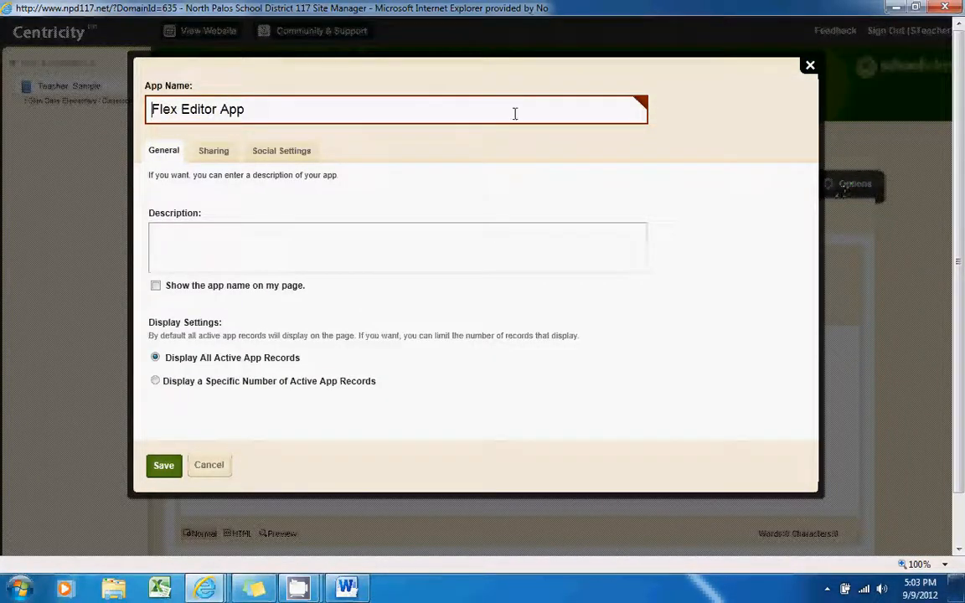
pyautogui.moveTo(279, 110); pyautogui.dragTo(165, 110)
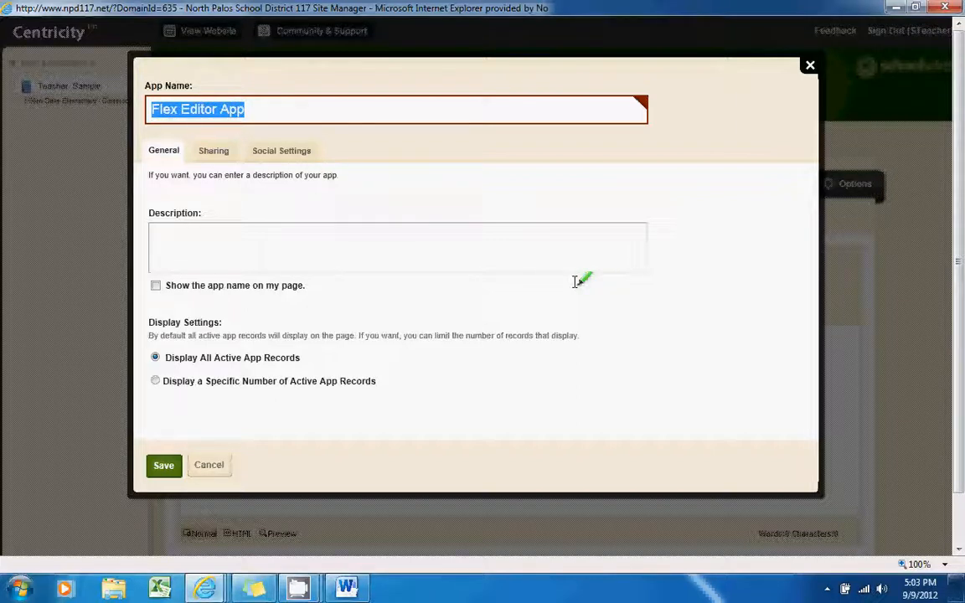
pyautogui.write('Welcome!')
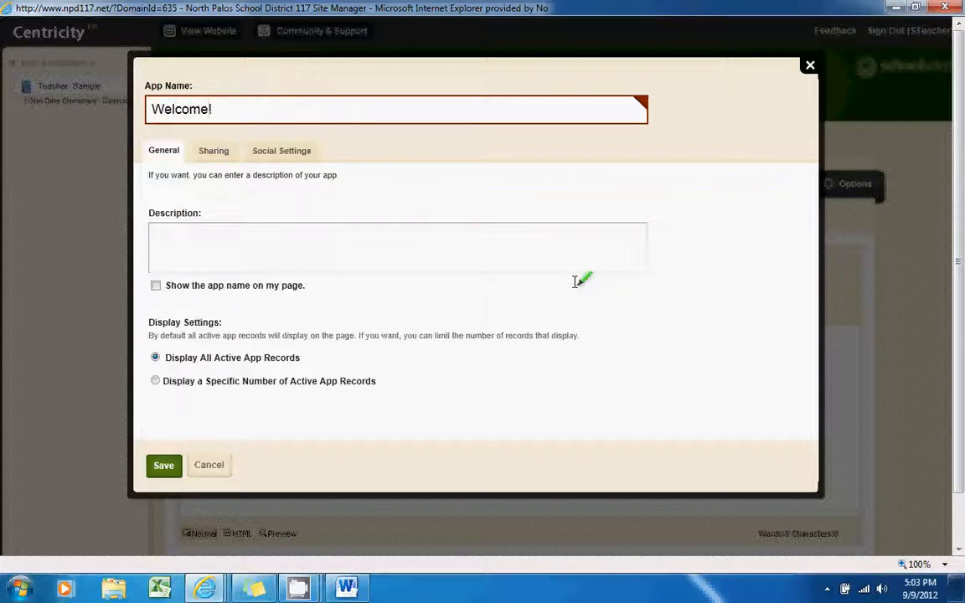
pyautogui.click(156, 286)
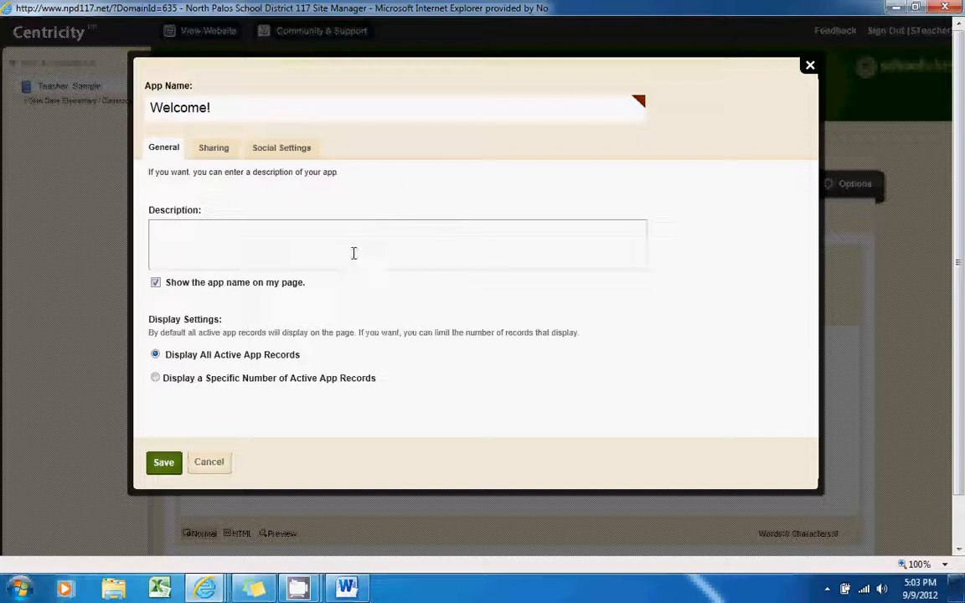
pyautogui.click(164, 465)
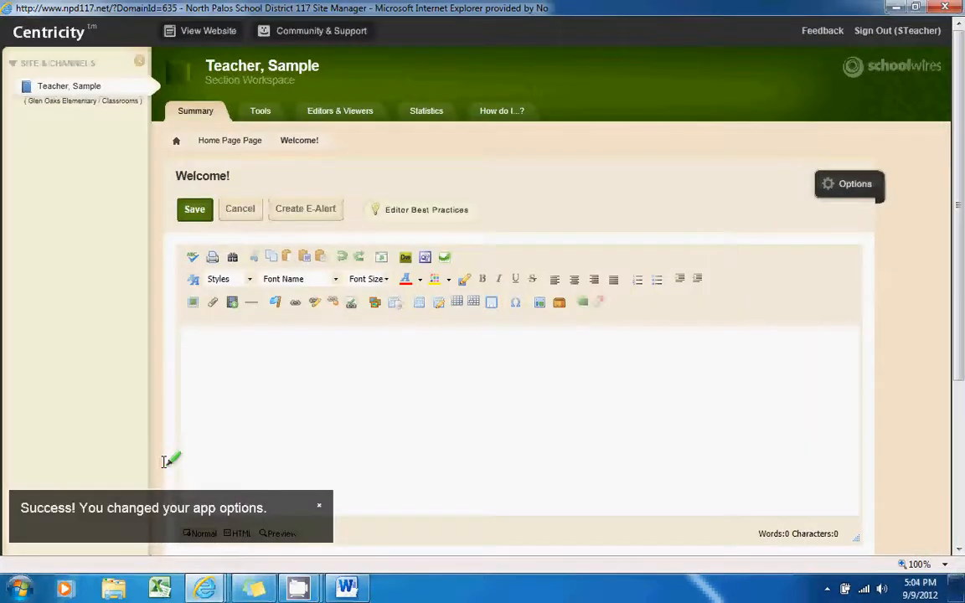
# - Switch to Word and copy the entire selected welcome letter to parents
pyautogui.click(241, 335)
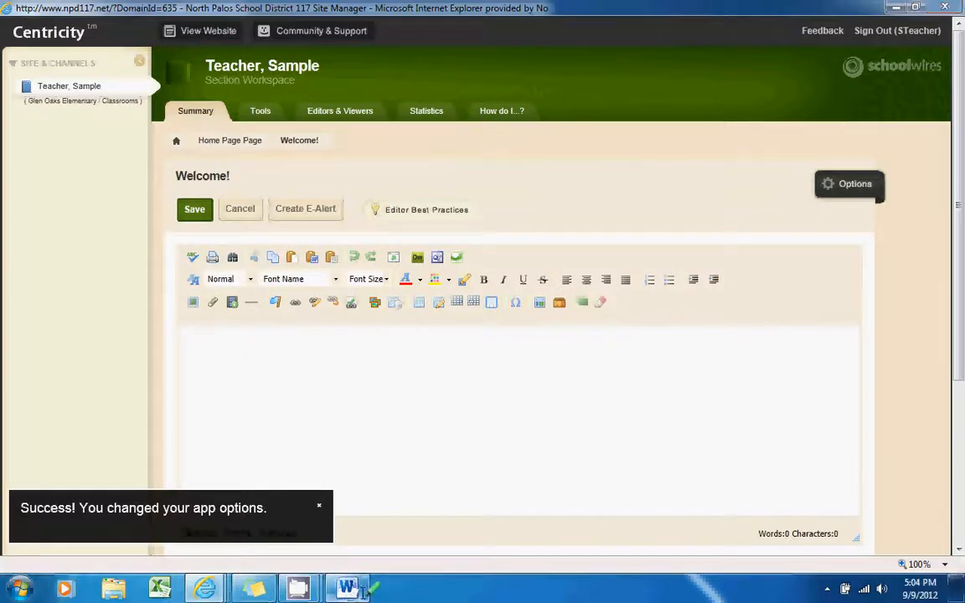
pyautogui.click(346, 588)
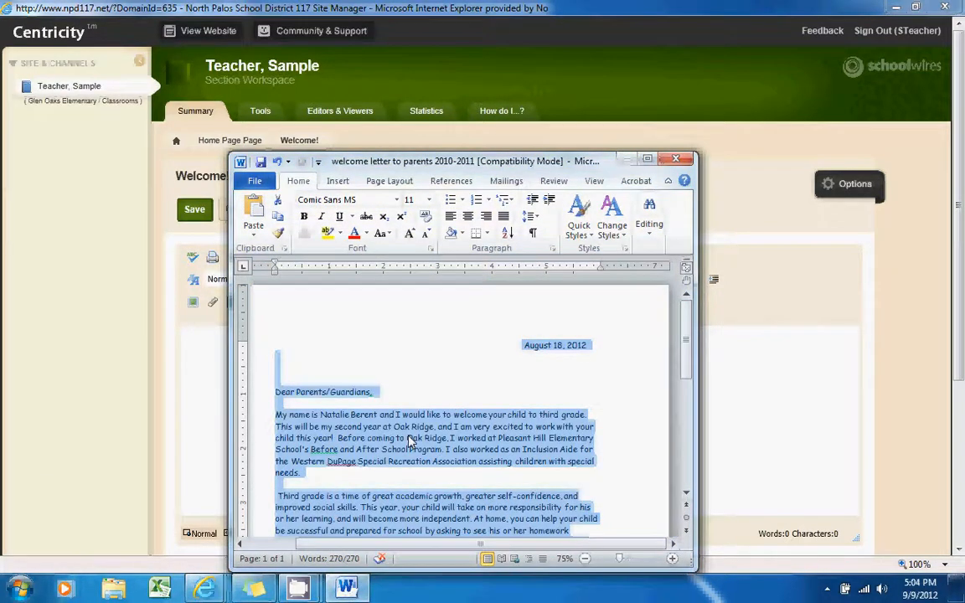
pyautogui.rightClick(263, 400)
pyautogui.click(329, 212)
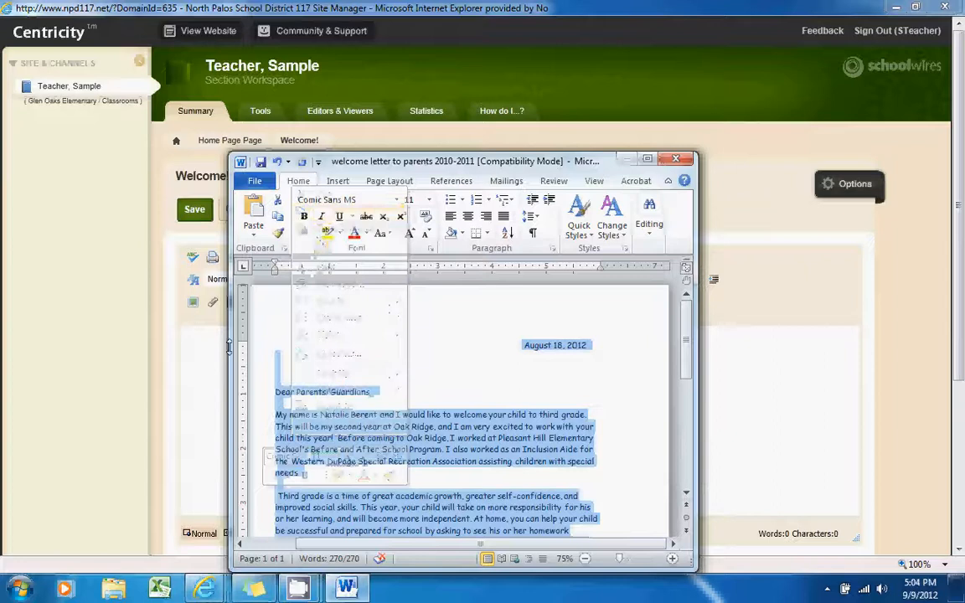
# - Return to the browser and paste the welcome letter into the Welcome! app's editor, allowing the webpage to access the clipboard
pyautogui.click(207, 360)
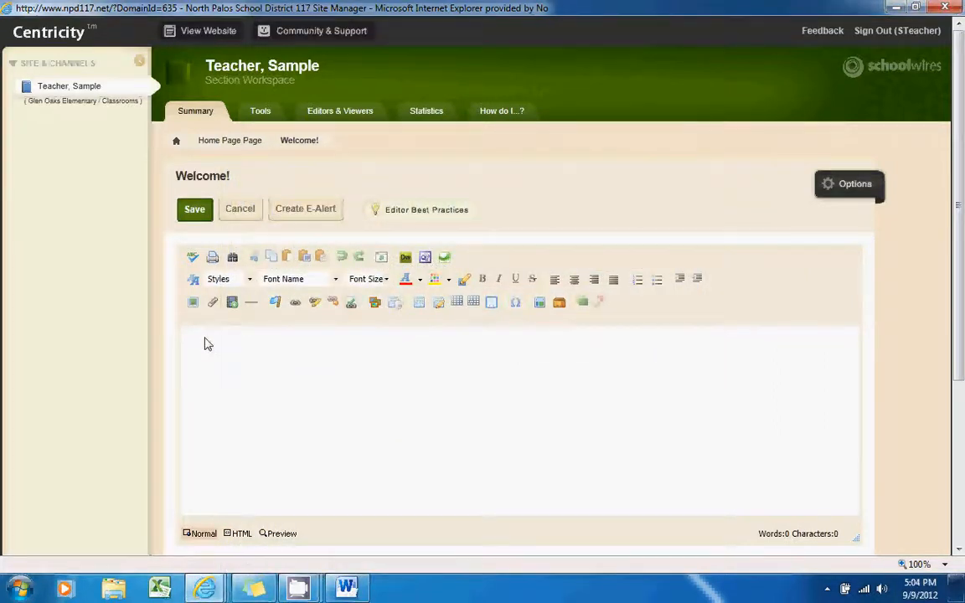
pyautogui.rightClick(208, 344)
pyautogui.click(196, 328)
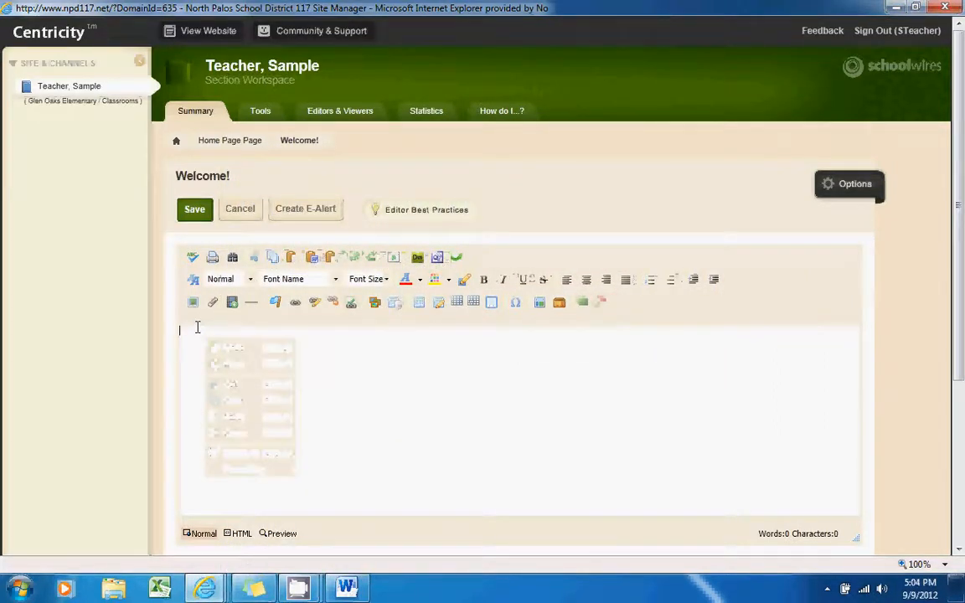
pyautogui.rightClick(199, 330)
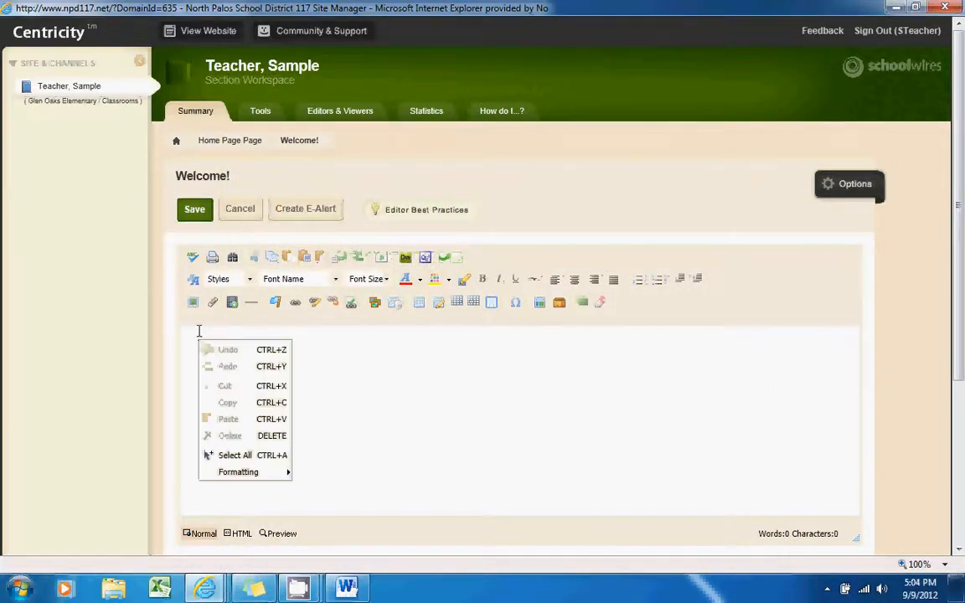
pyautogui.click(233, 417)
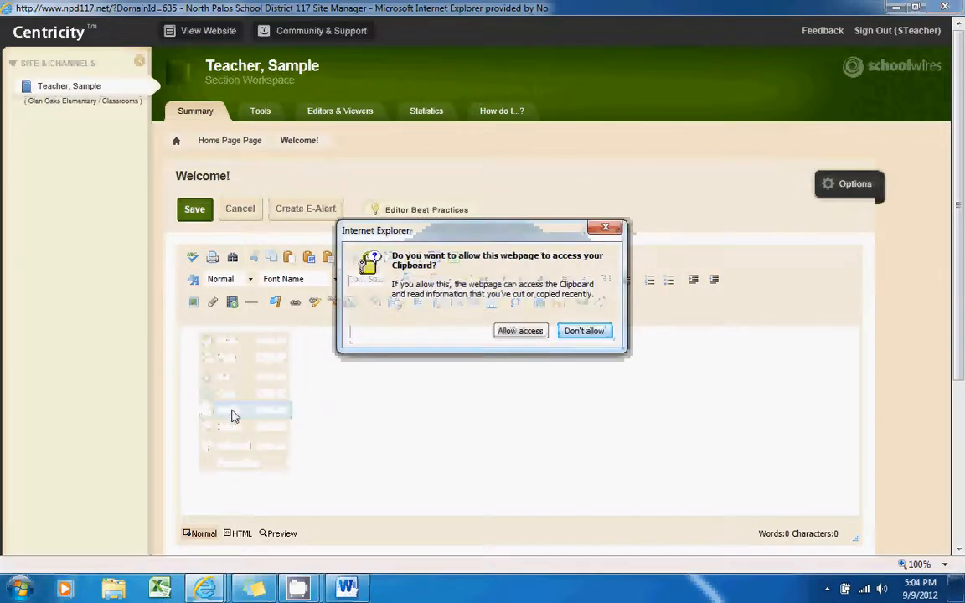
pyautogui.click(520, 331)
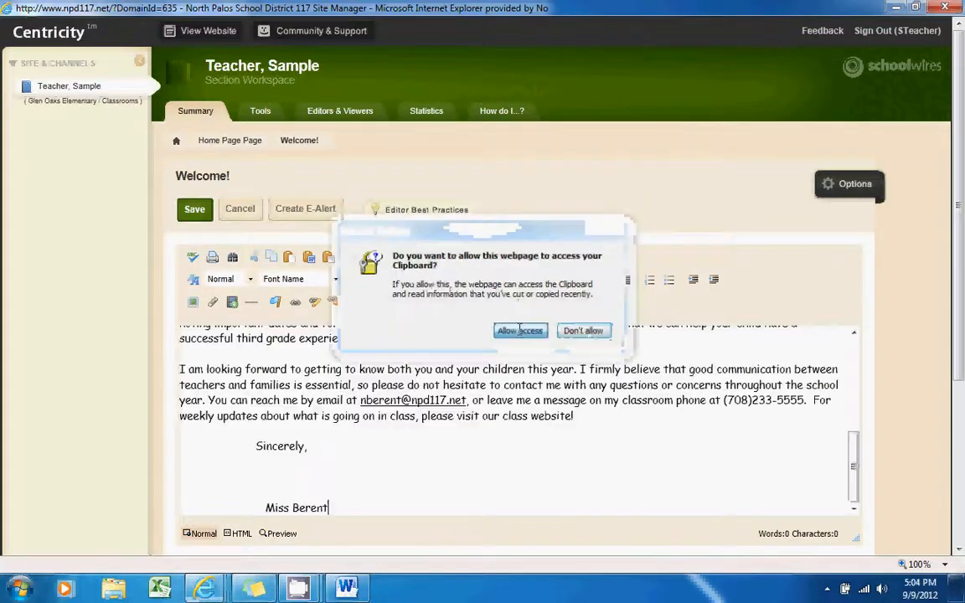
# - Delete the date and the blank lines above the Dear Parents/Guardians greeting in the welcome letter
pyautogui.moveTo(852, 452); pyautogui.dragTo(852, 381)
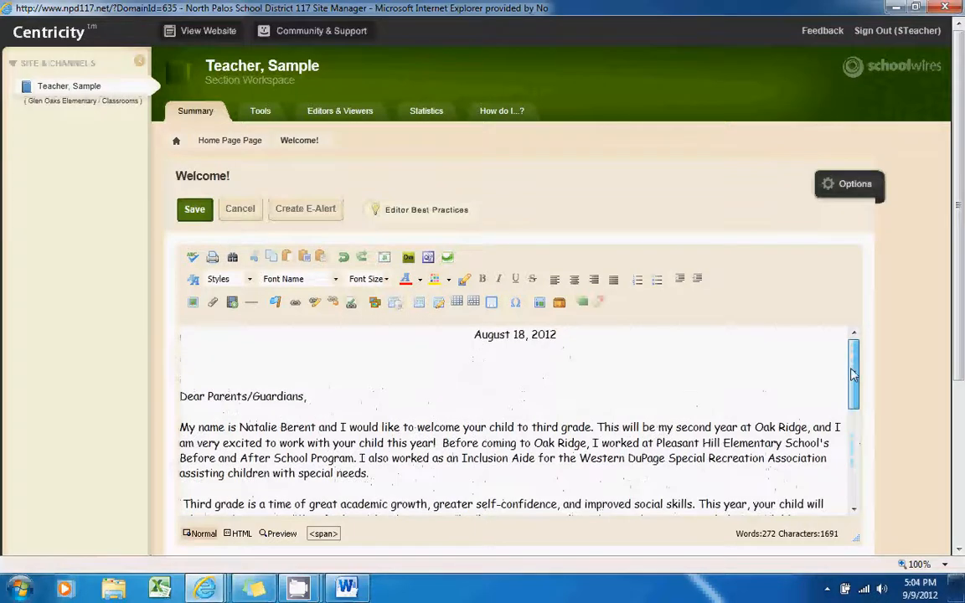
pyautogui.moveTo(180, 397); pyautogui.dragTo(170, 322)
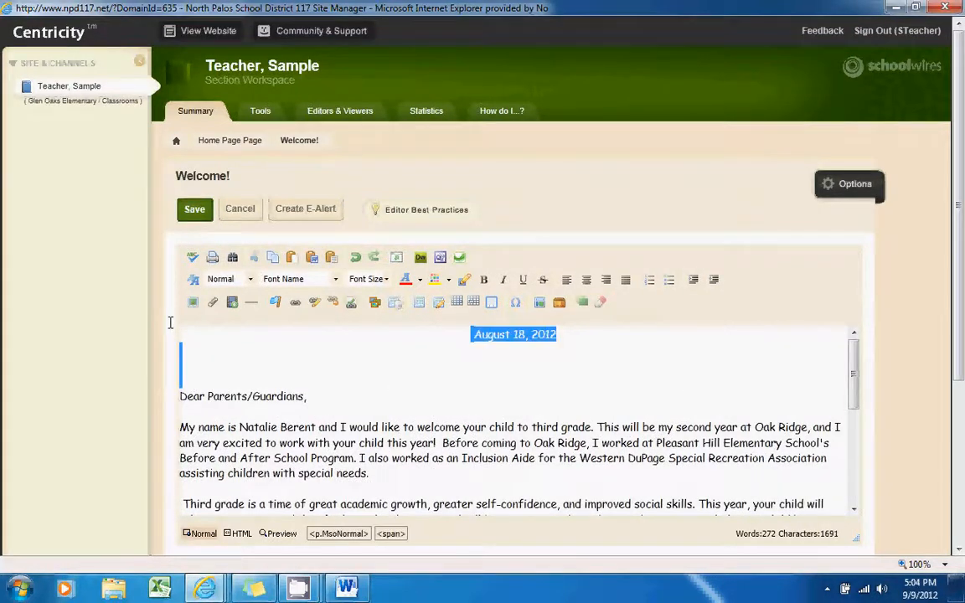
pyautogui.press('Delete')
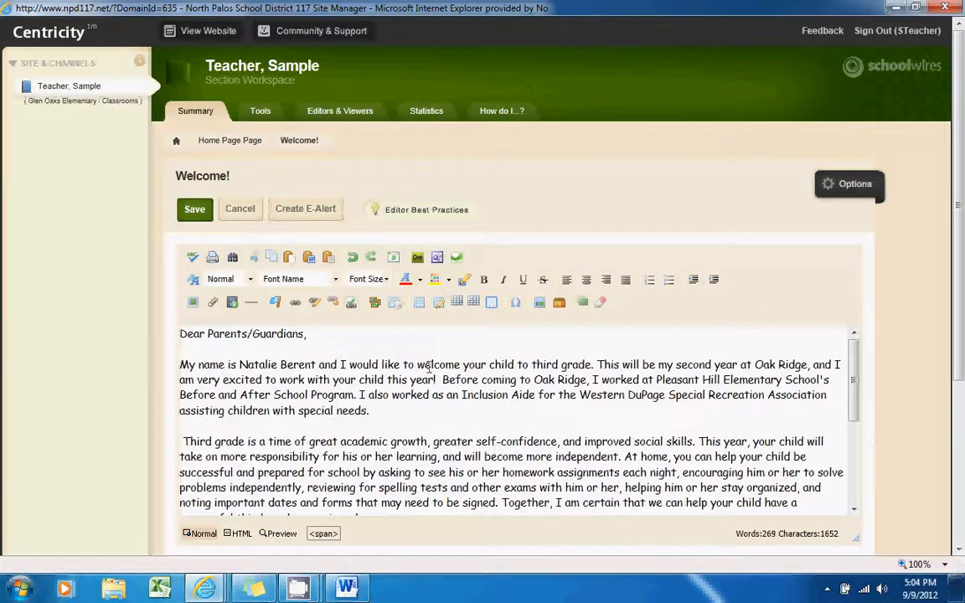
pyautogui.moveTo(848, 364); pyautogui.dragTo(855, 435)
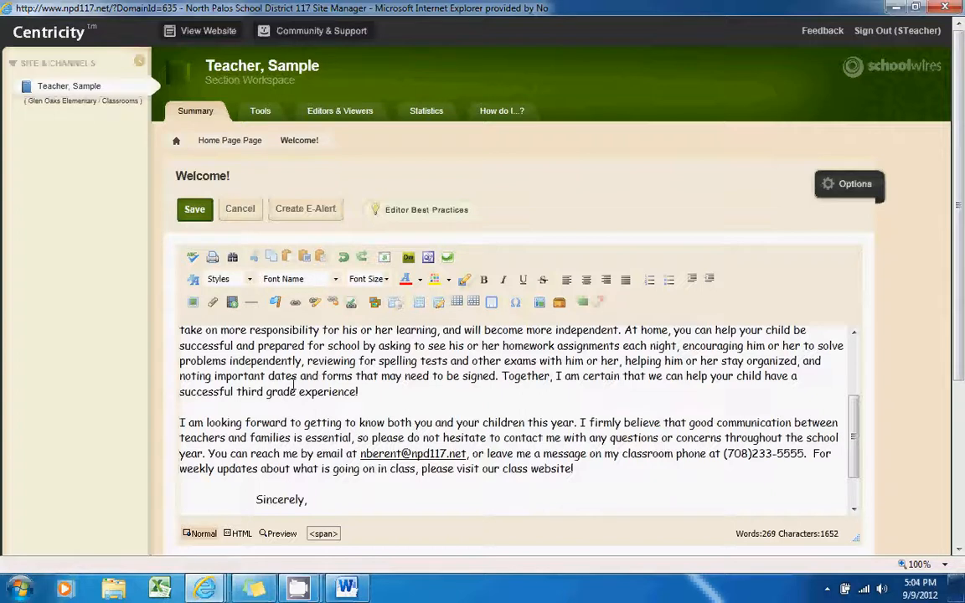
pyautogui.scroll(5, 852, 432)
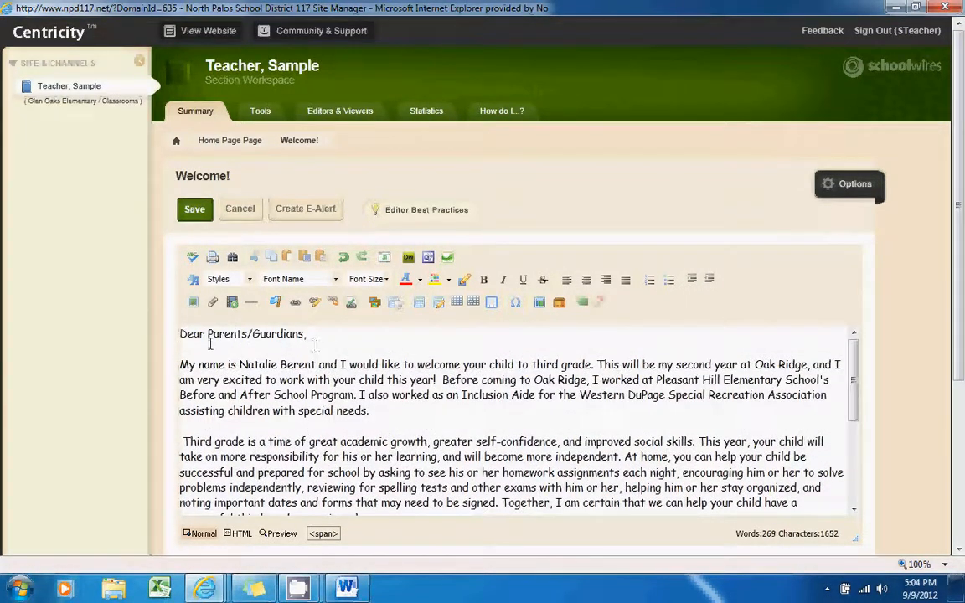
# - Start inserting an image before the letter's greeting and search the clipart library for School
pyautogui.click(181, 335)
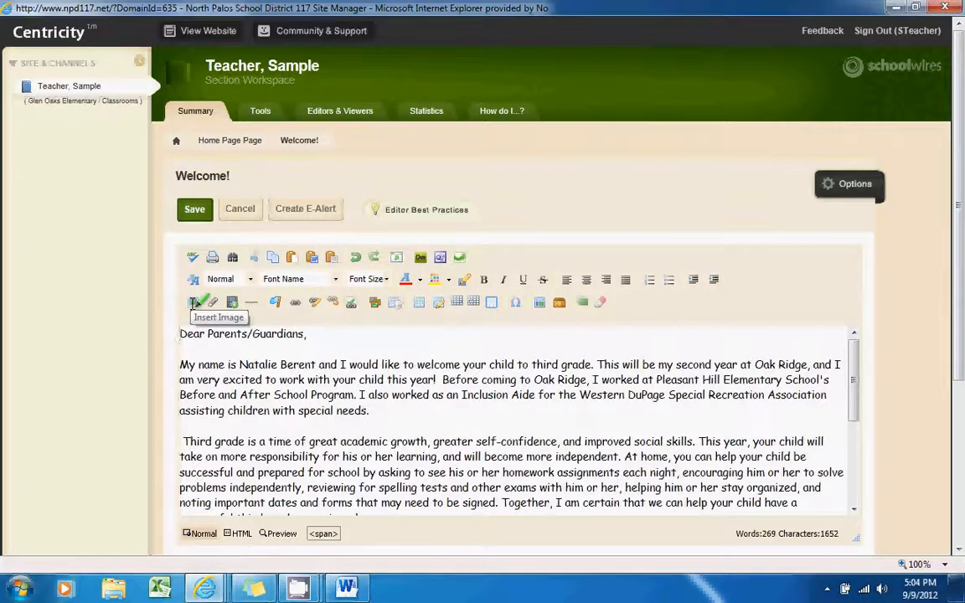
pyautogui.click(195, 303)
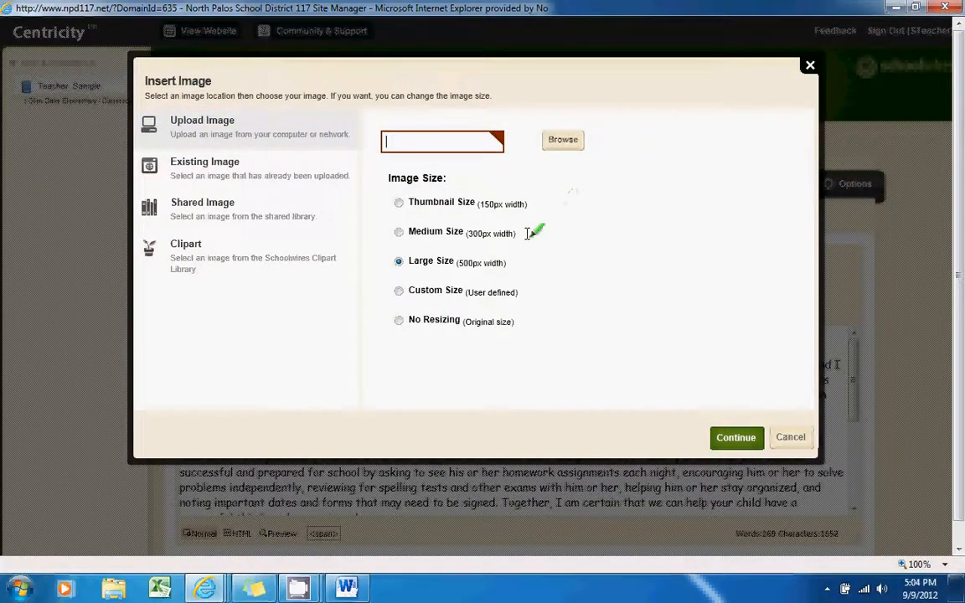
pyautogui.click(185, 254)
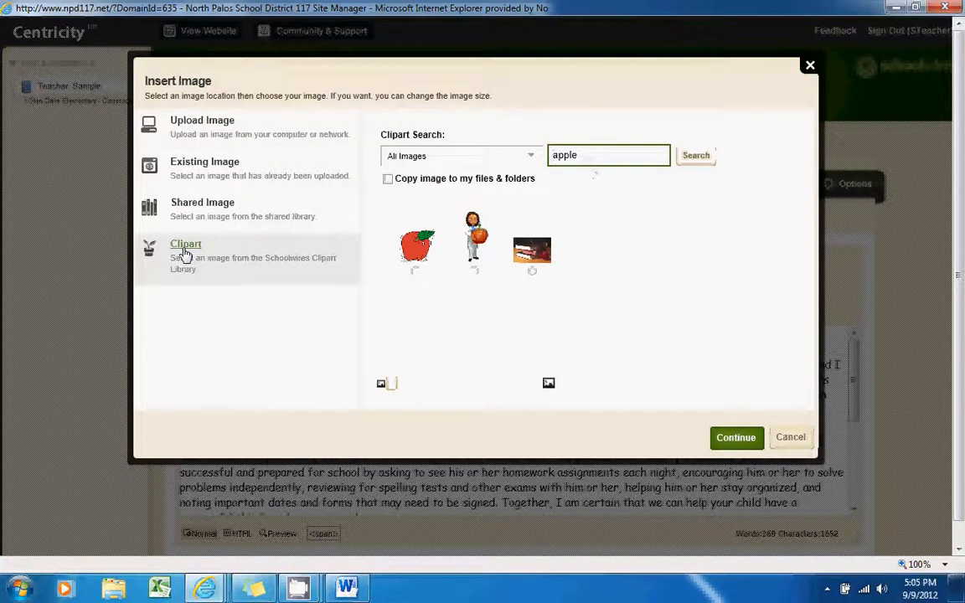
pyautogui.moveTo(576, 163); pyautogui.dragTo(507, 170)
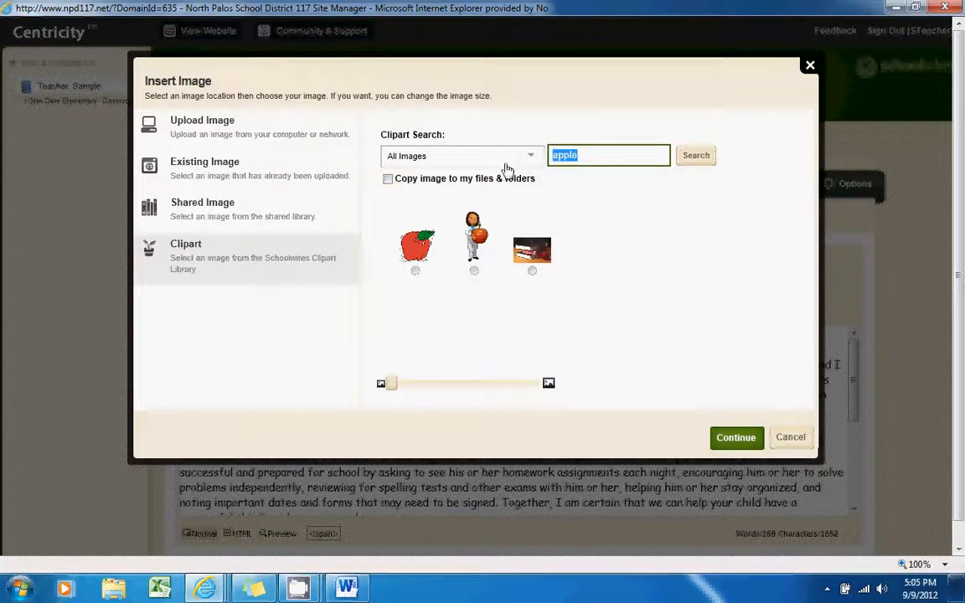
pyautogui.press('BackSpace')
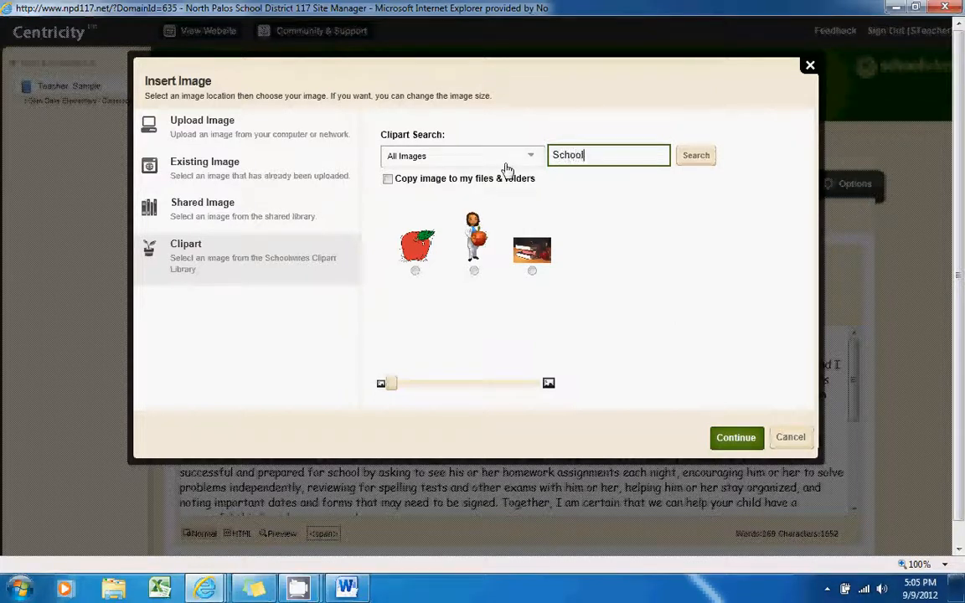
pyautogui.click(703, 165)
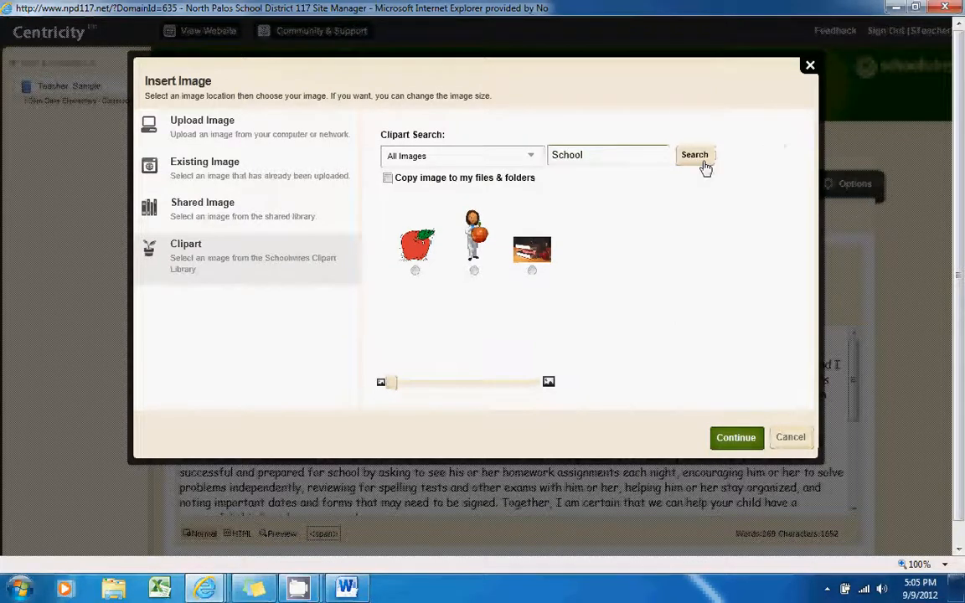
# - Choose the Back to School schoolhouse clipart from the search results and continue to its image attributes
pyautogui.moveTo(803, 208); pyautogui.dragTo(809, 302)
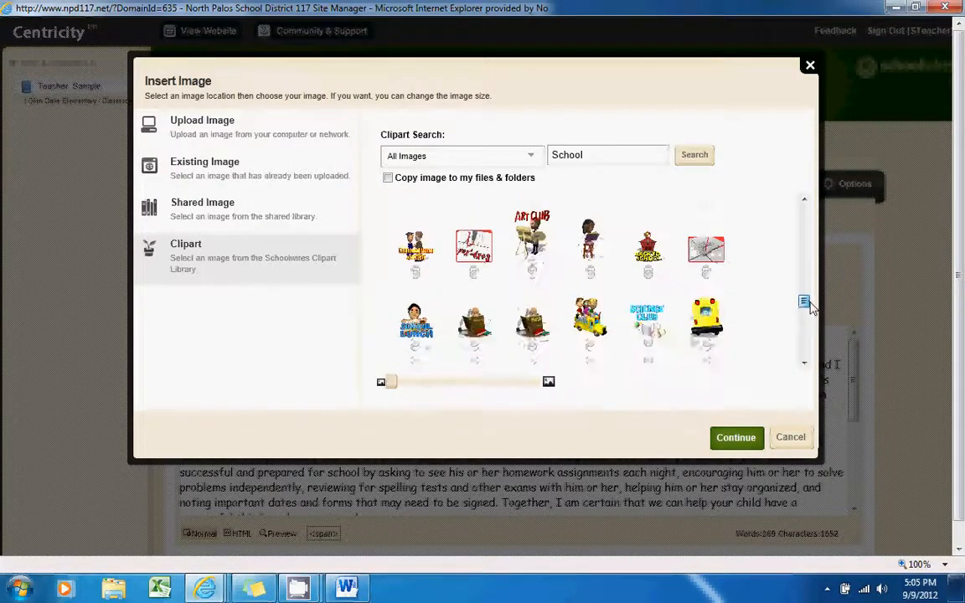
pyautogui.click(647, 269)
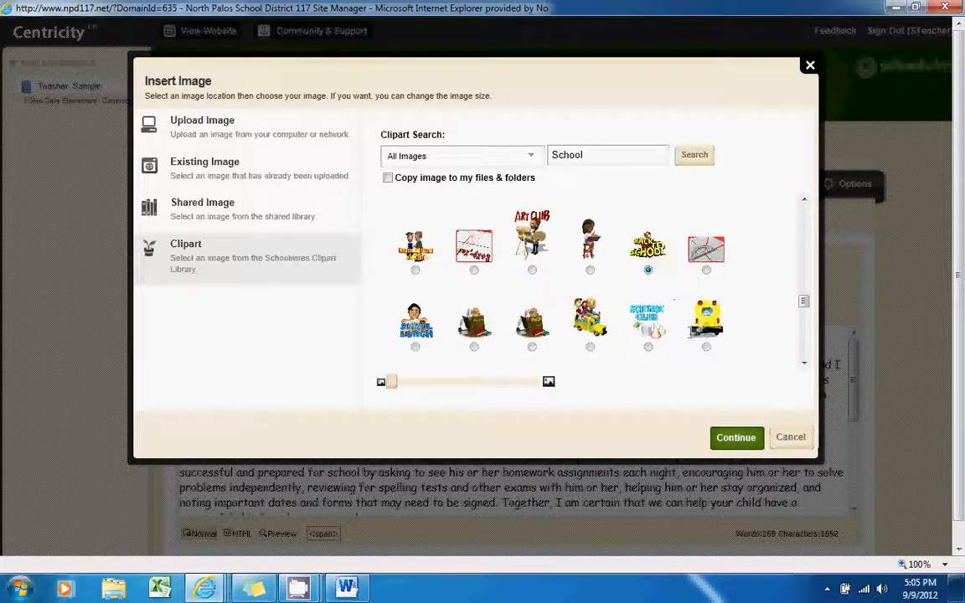
pyautogui.click(733, 438)
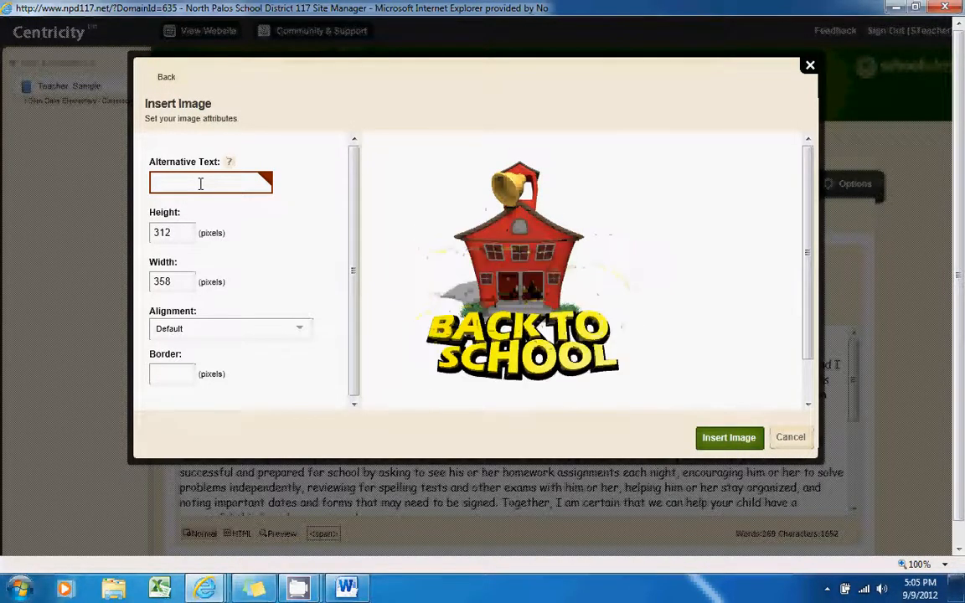
# - Set the image's alternative text to Back to School and its height to 250 pixels
pyautogui.write('Back to School')
pyautogui.click(162, 232)
pyautogui.doubleClick(153, 231)
pyautogui.write('250')
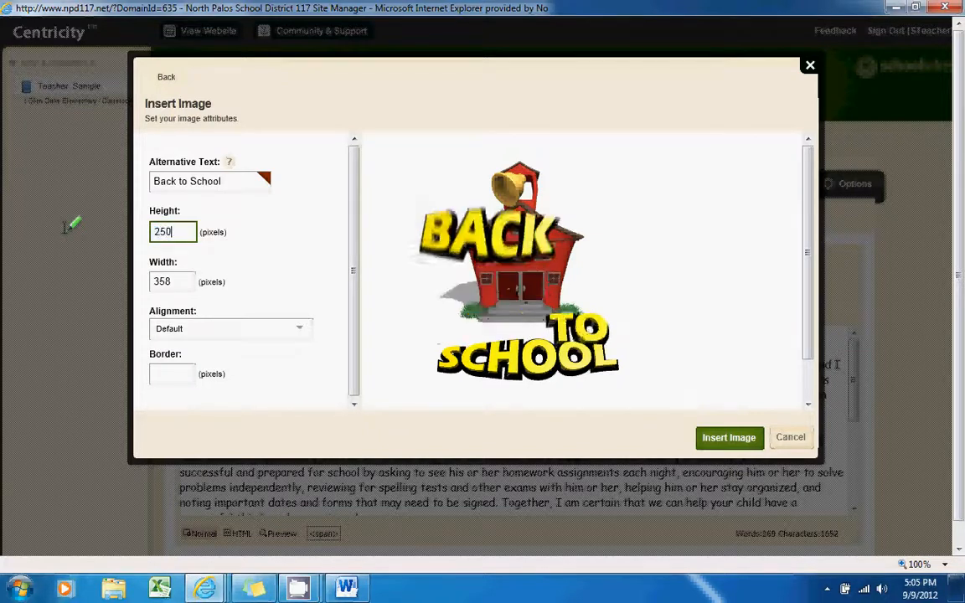
pyautogui.click(505, 306)
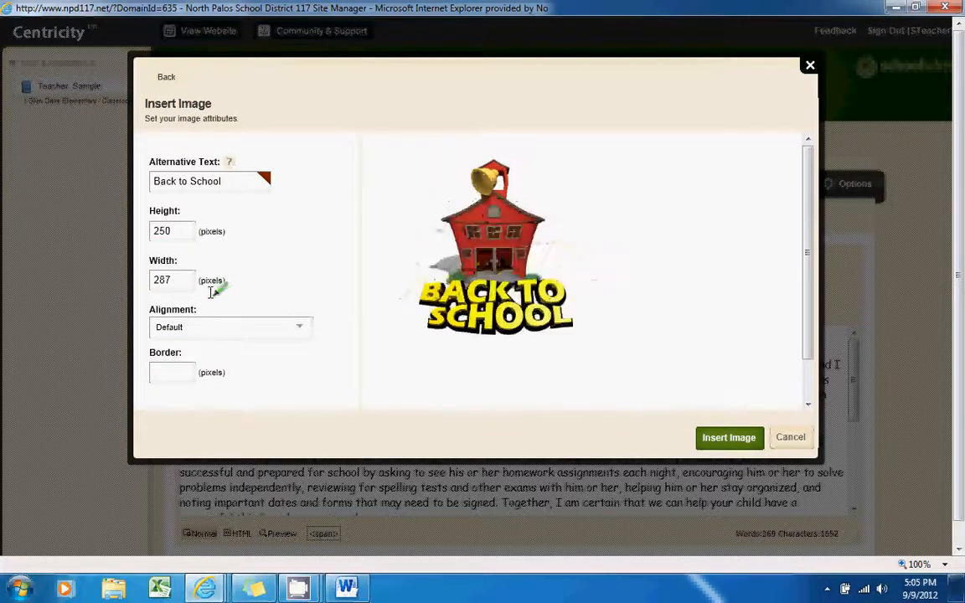
# - Reduce the clipart image's height to 150 pixels
pyautogui.click(162, 233)
pyautogui.moveTo(161, 233); pyautogui.dragTo(195, 234)
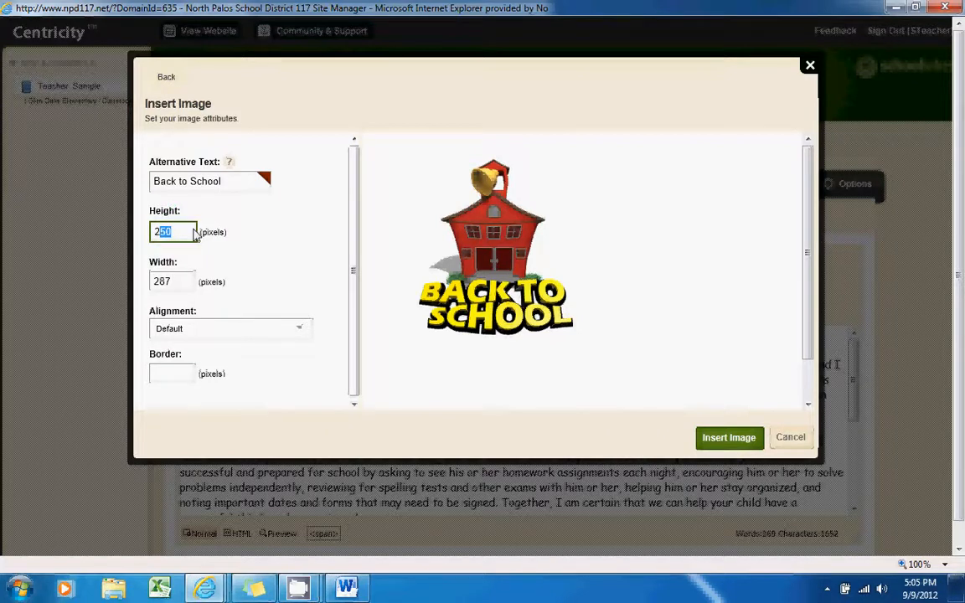
pyautogui.press('BackSpace')
pyautogui.write('16')
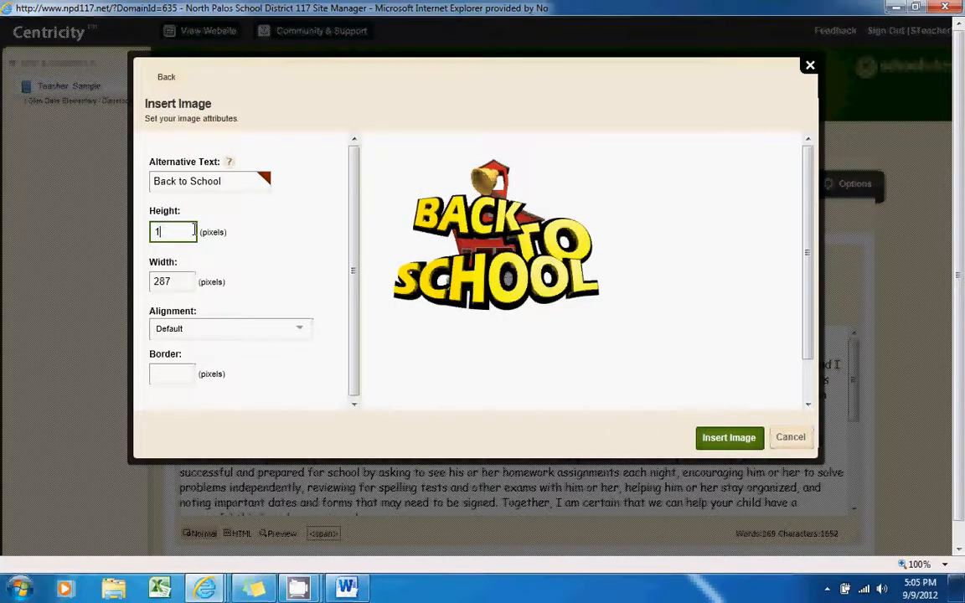
pyautogui.click(476, 310)
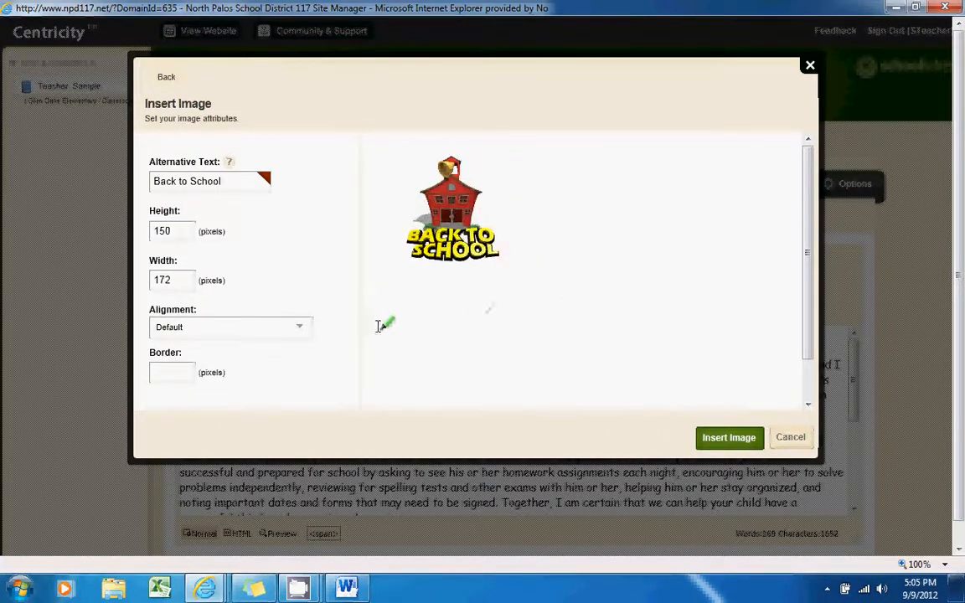
# - Set the clipart's alignment to Left and insert it into the welcome letter
pyautogui.click(195, 329)
pyautogui.click(188, 371)
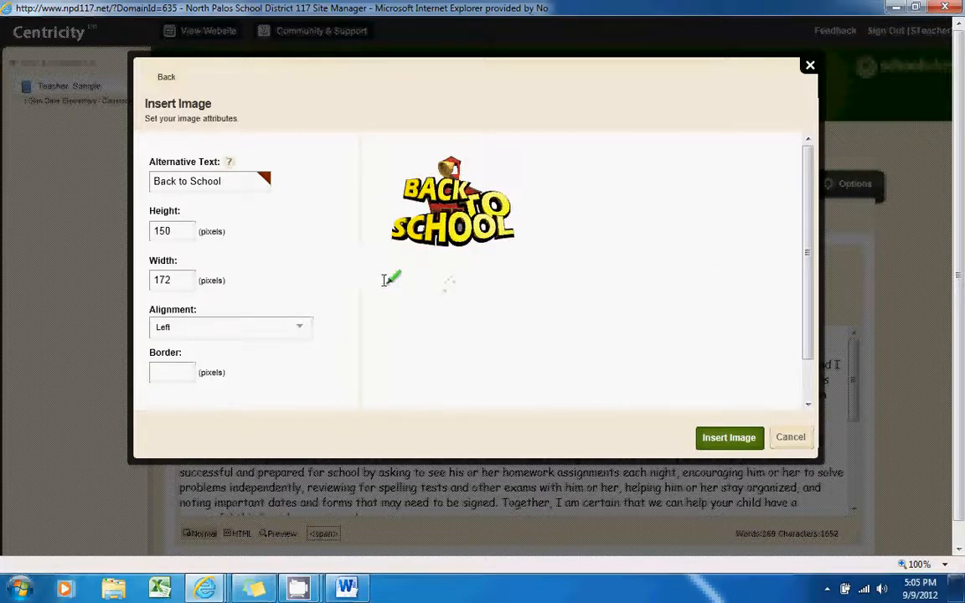
pyautogui.click(206, 335)
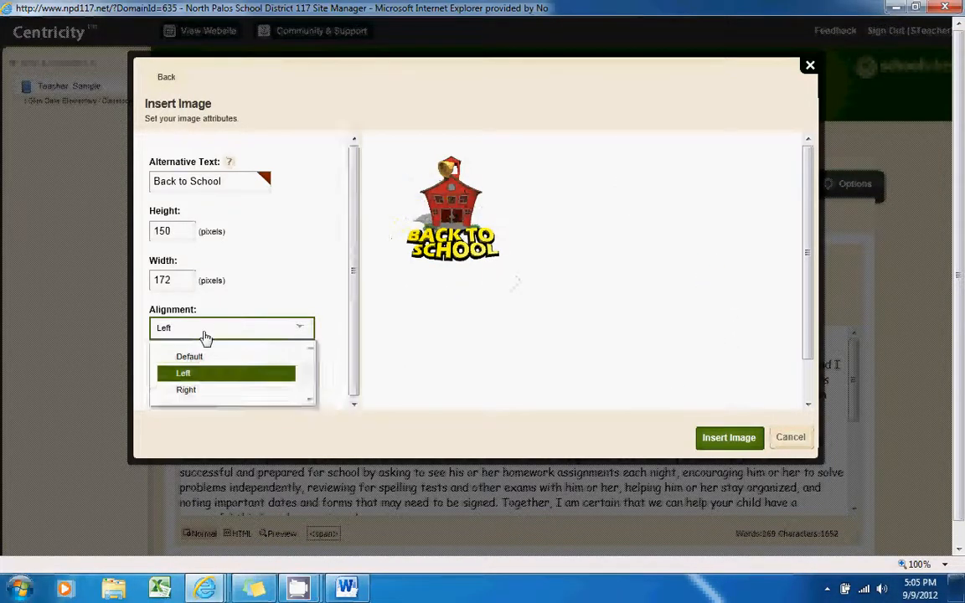
pyautogui.click(485, 298)
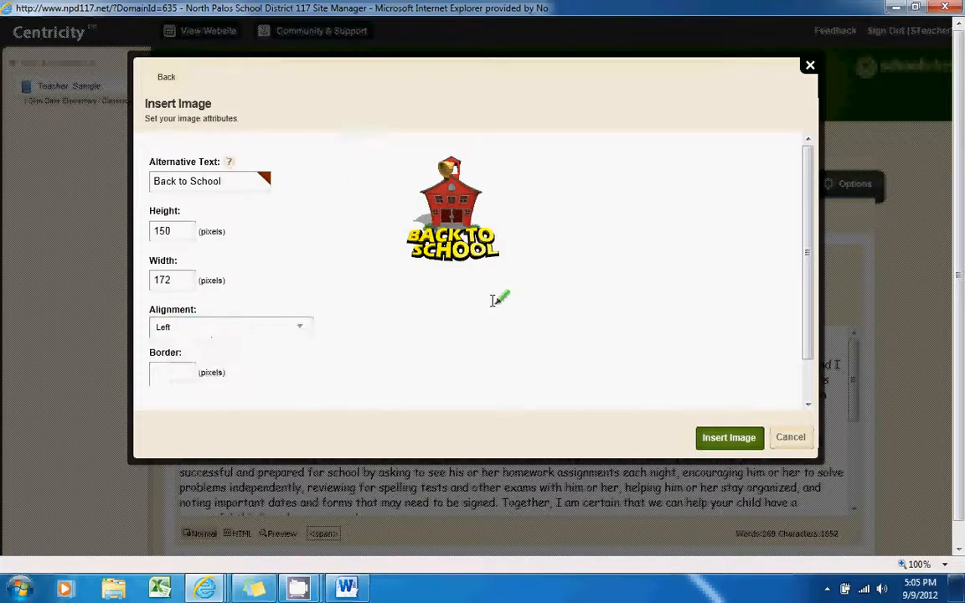
pyautogui.click(713, 441)
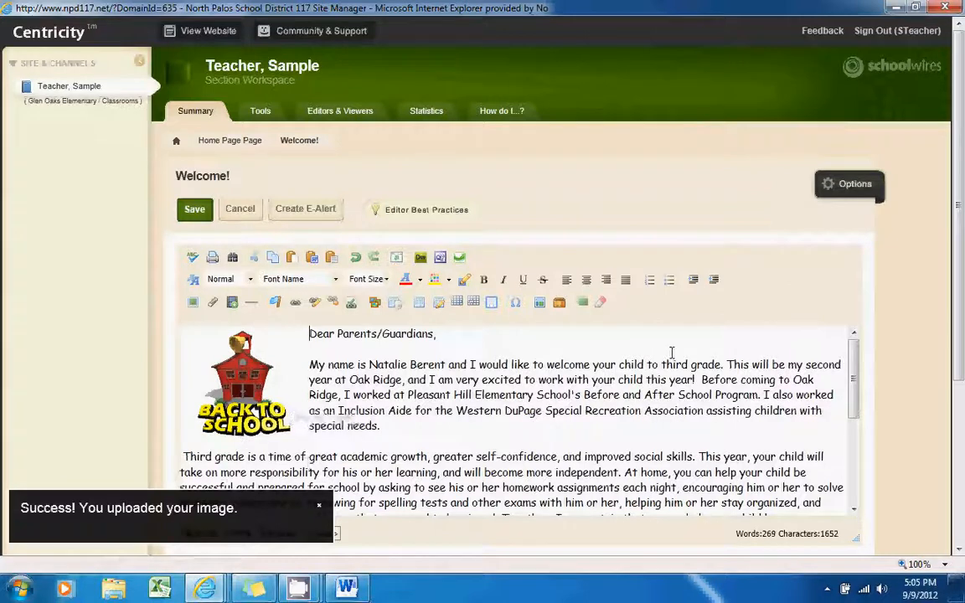
# - Save the Welcome! app's content, preview the whole page on the website, and close the preview
pyautogui.moveTo(960, 293)
pyautogui.mouseDown()
pyautogui.moveTo(962, 369)
pyautogui.moveTo(958, 311)
pyautogui.mouseUp()
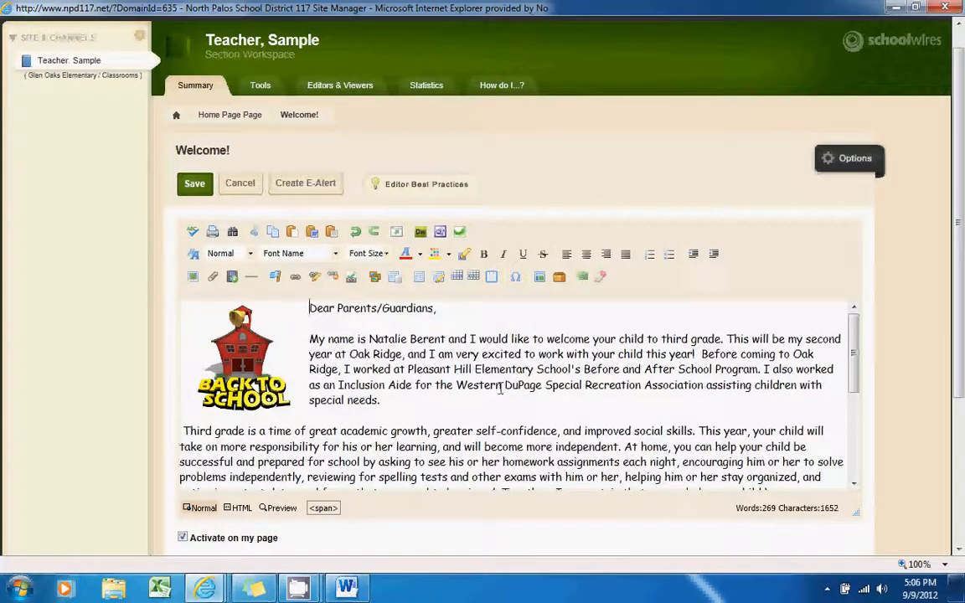
pyautogui.click(189, 191)
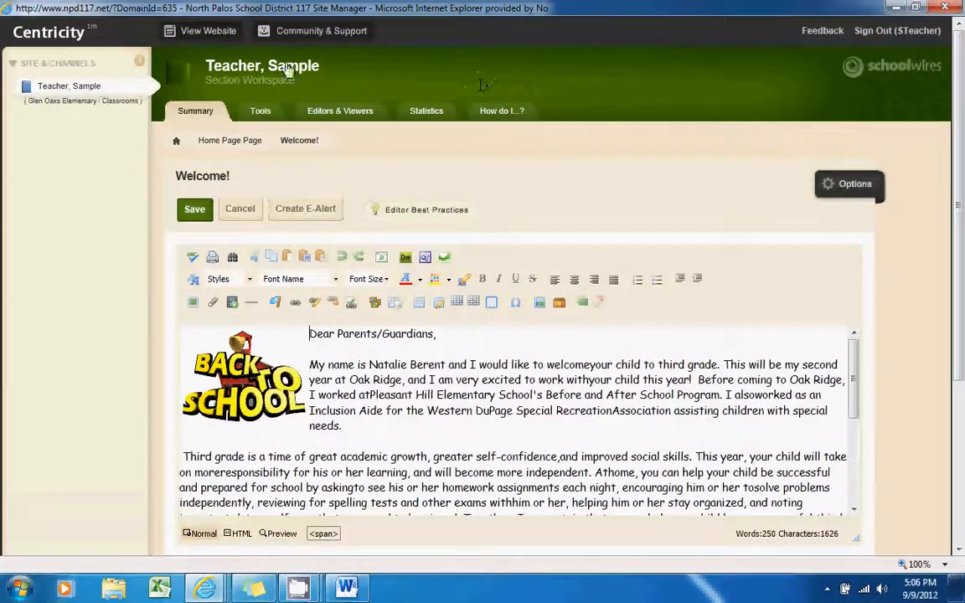
pyautogui.click(209, 37)
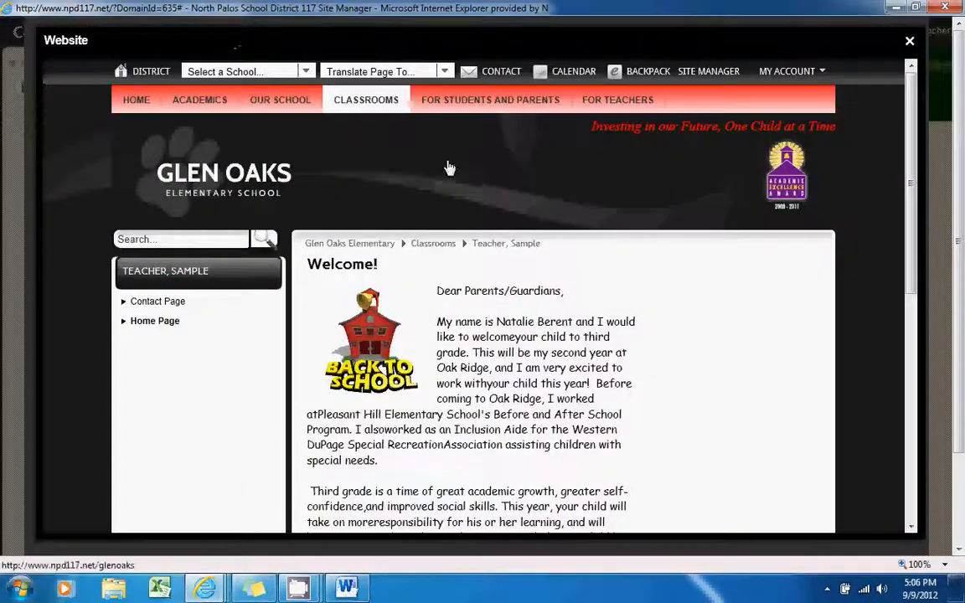
pyautogui.scroll(-5, 780, 215)
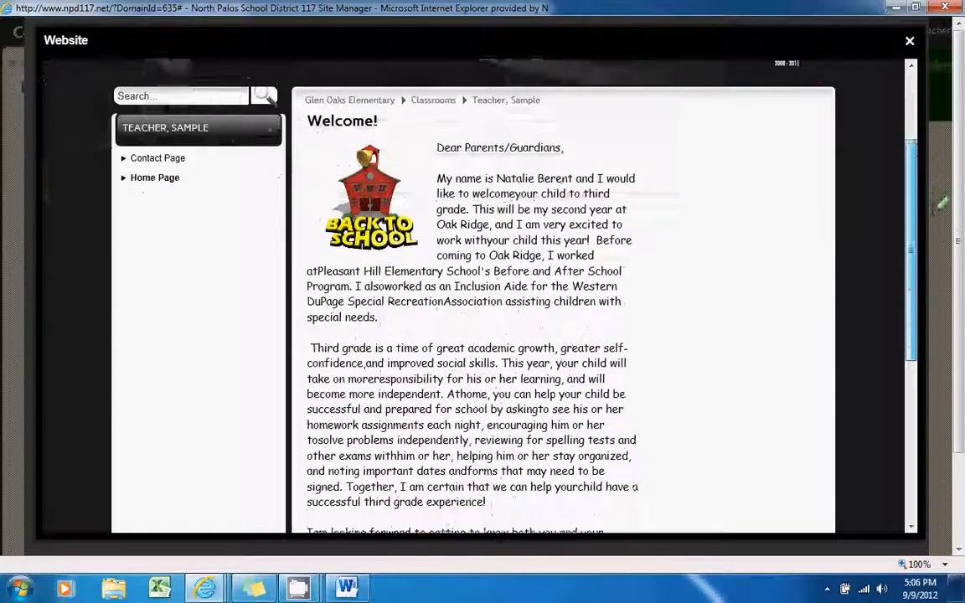
pyautogui.scroll(-3, 704, 322)
pyautogui.scroll(8, 704, 322)
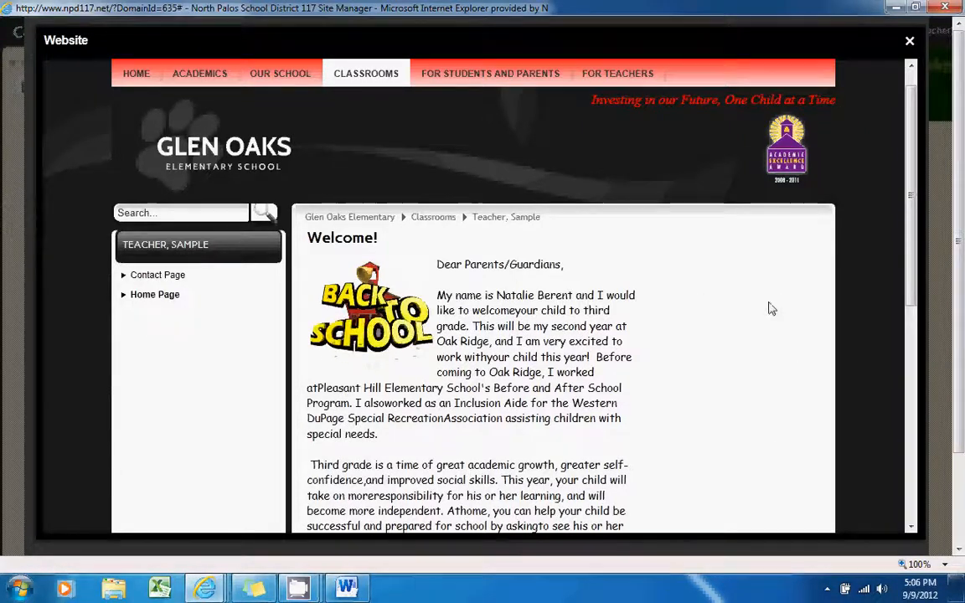
pyautogui.click(907, 40)
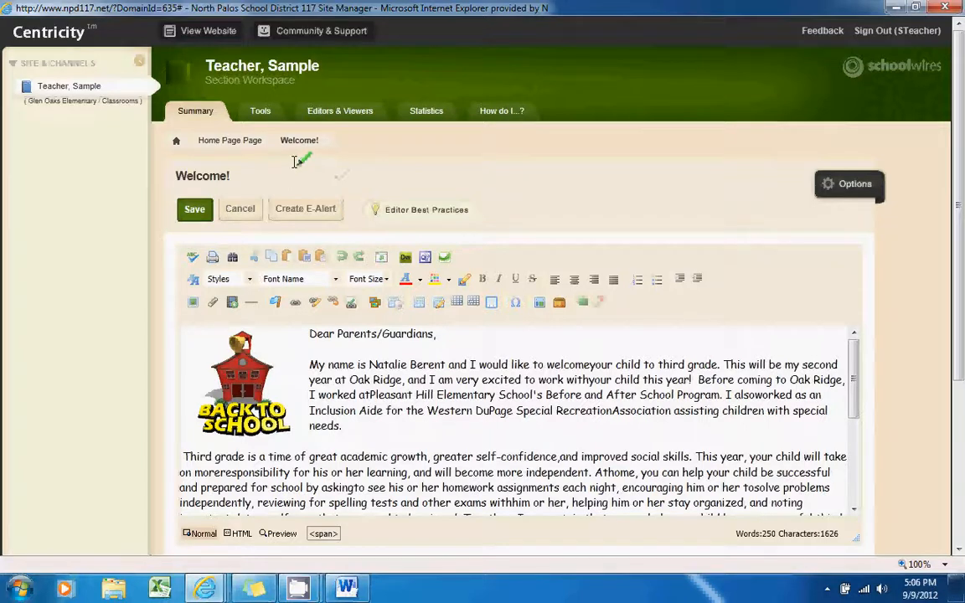
# - From the home page's overview, examine the Link Library app and the Upcoming Events app's settings without changing anything
pyautogui.click(251, 143)
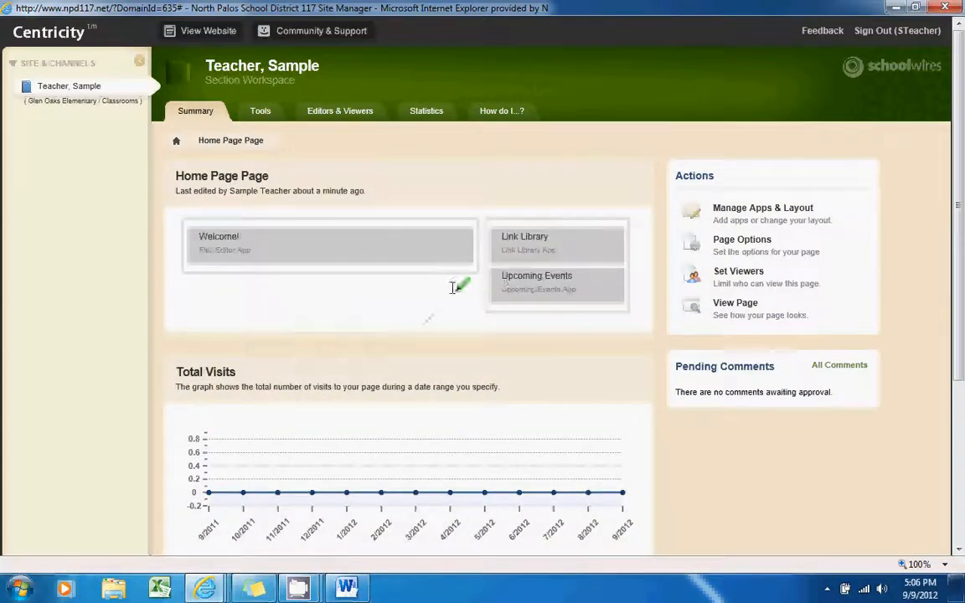
pyautogui.click(534, 241)
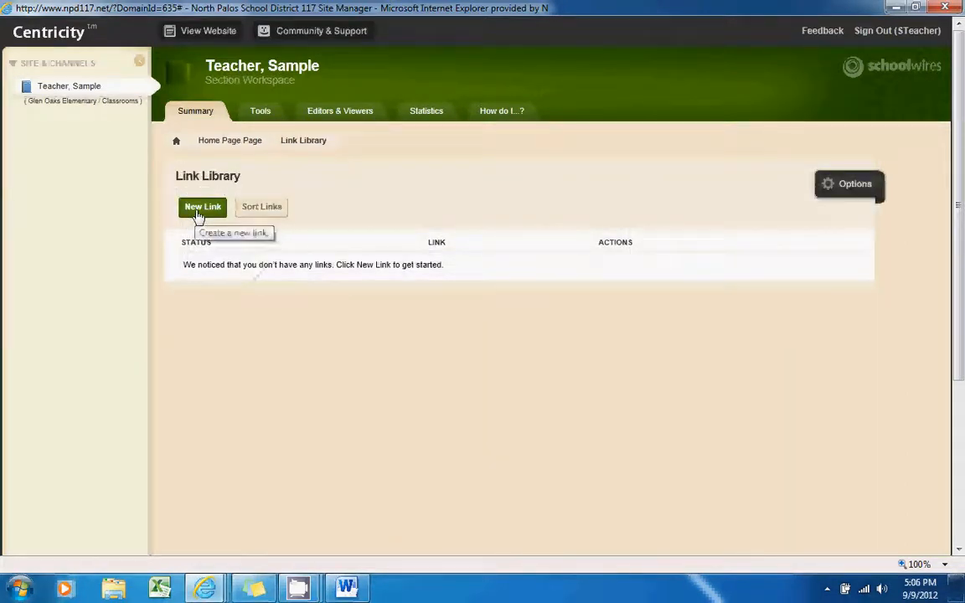
pyautogui.click(244, 144)
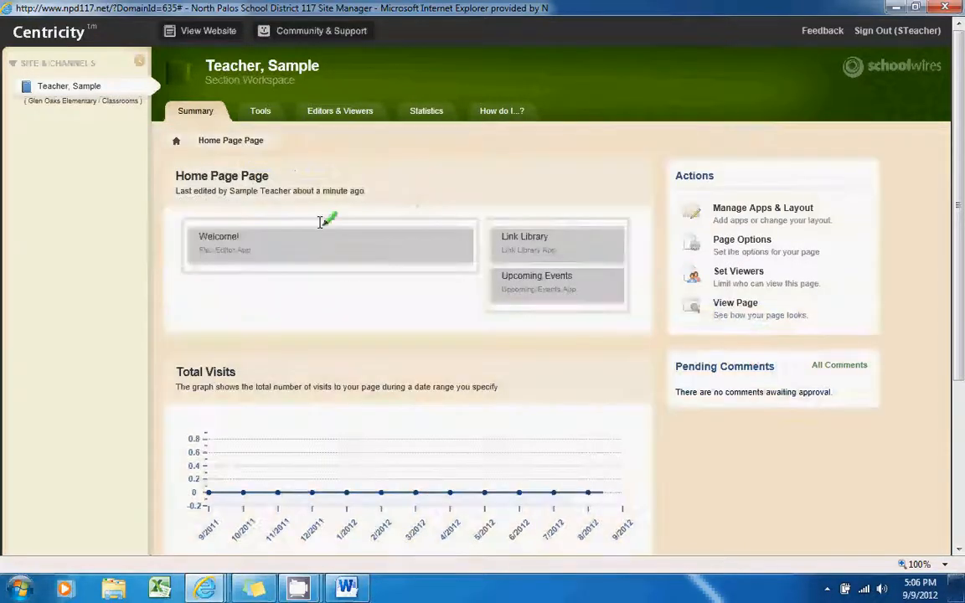
pyautogui.click(554, 298)
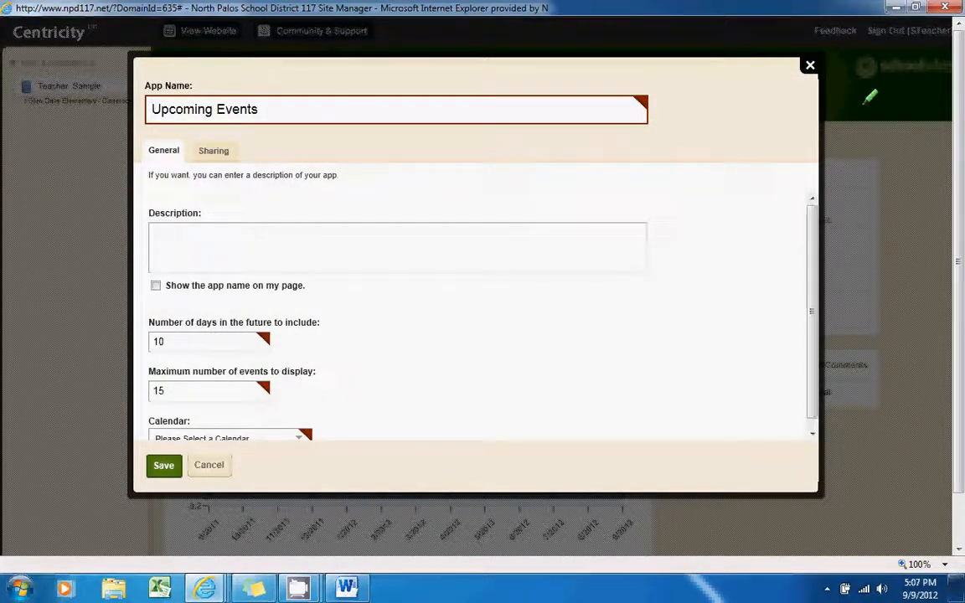
pyautogui.click(810, 67)
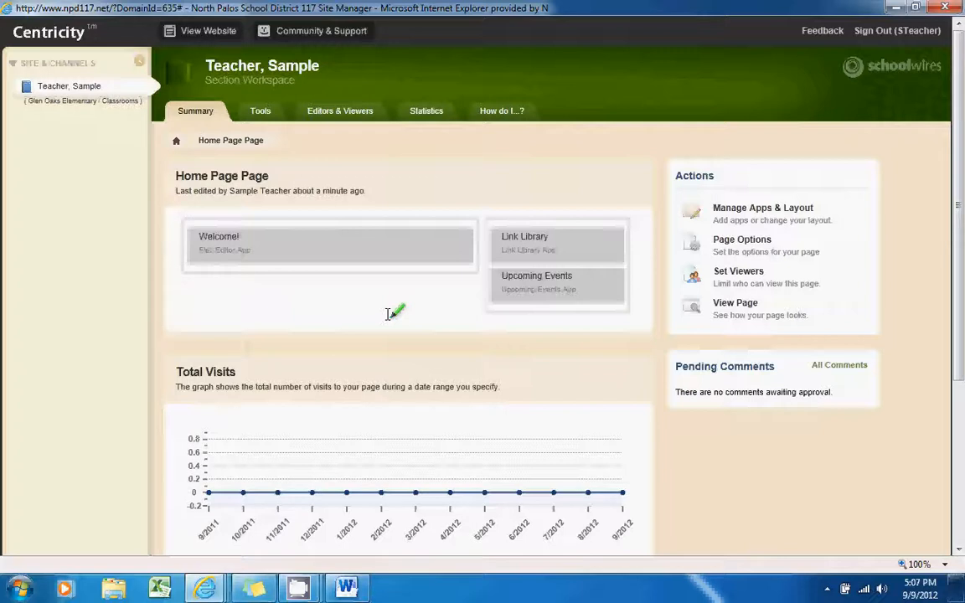
pyautogui.click(298, 587)
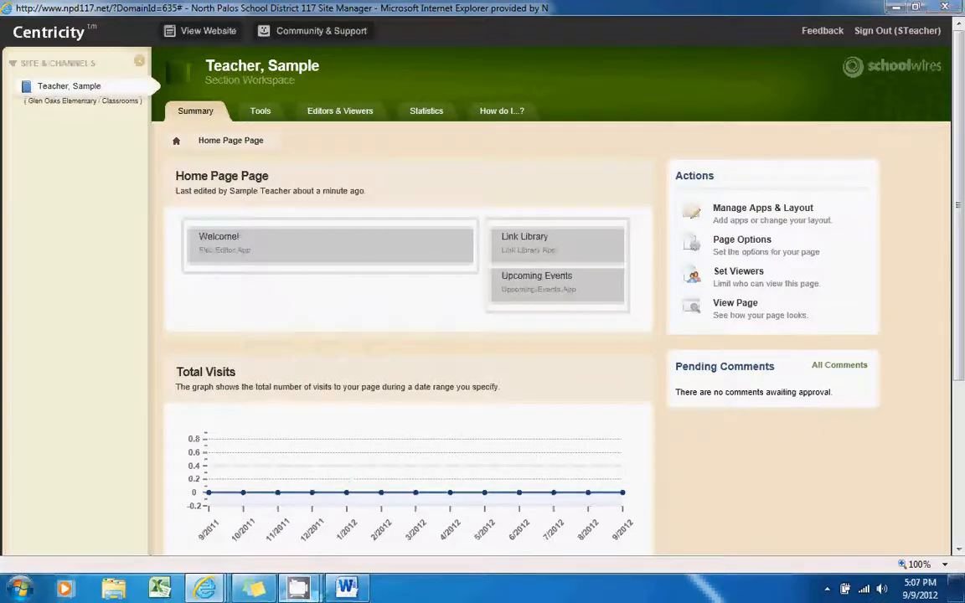